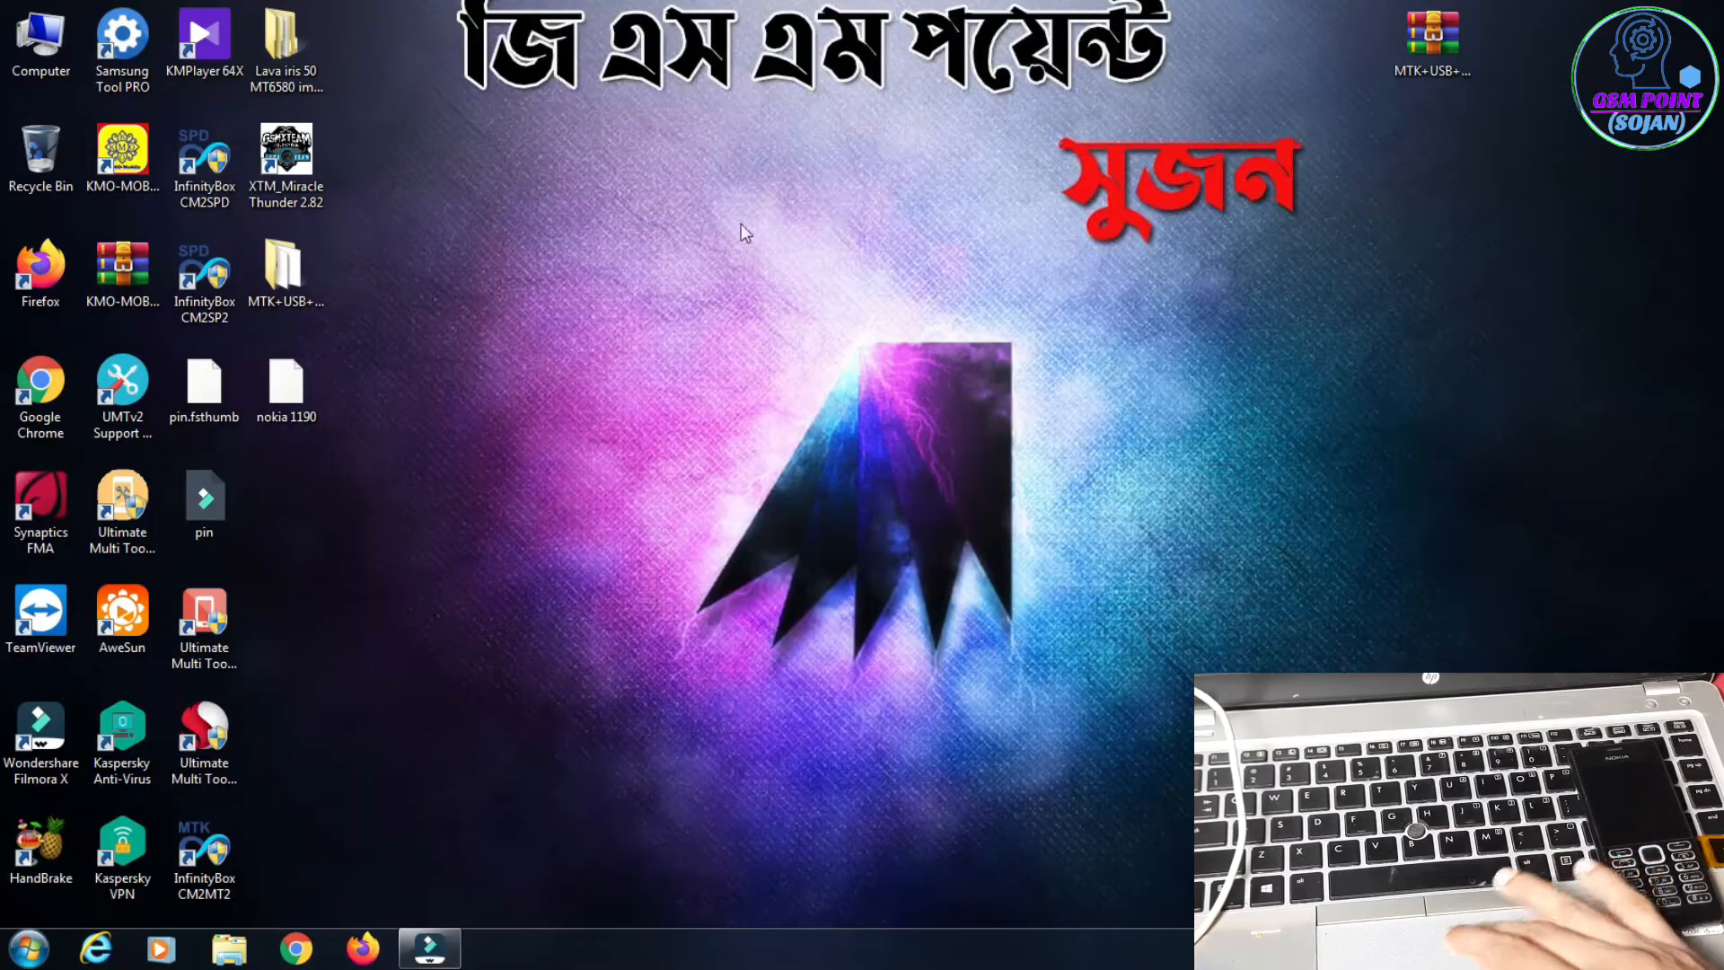
Step: Launch XTM_Miracle Thunder 2.82 from the desktop and reposition its window slightly
right_click(289, 170)
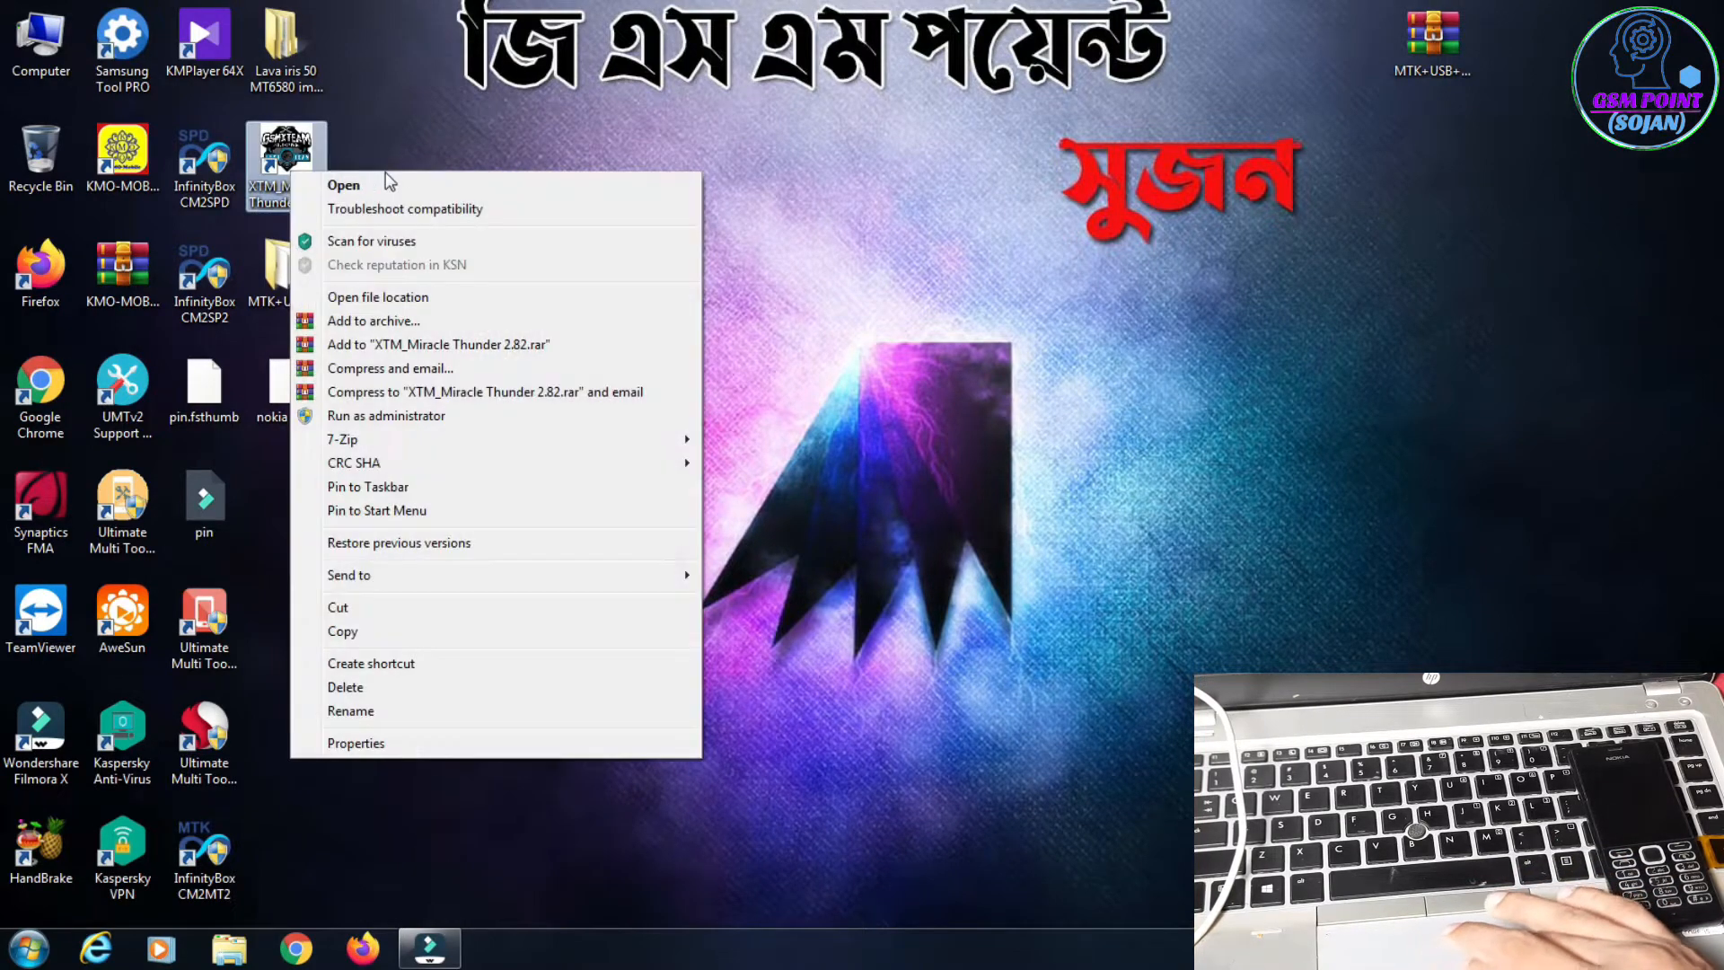
click(396, 185)
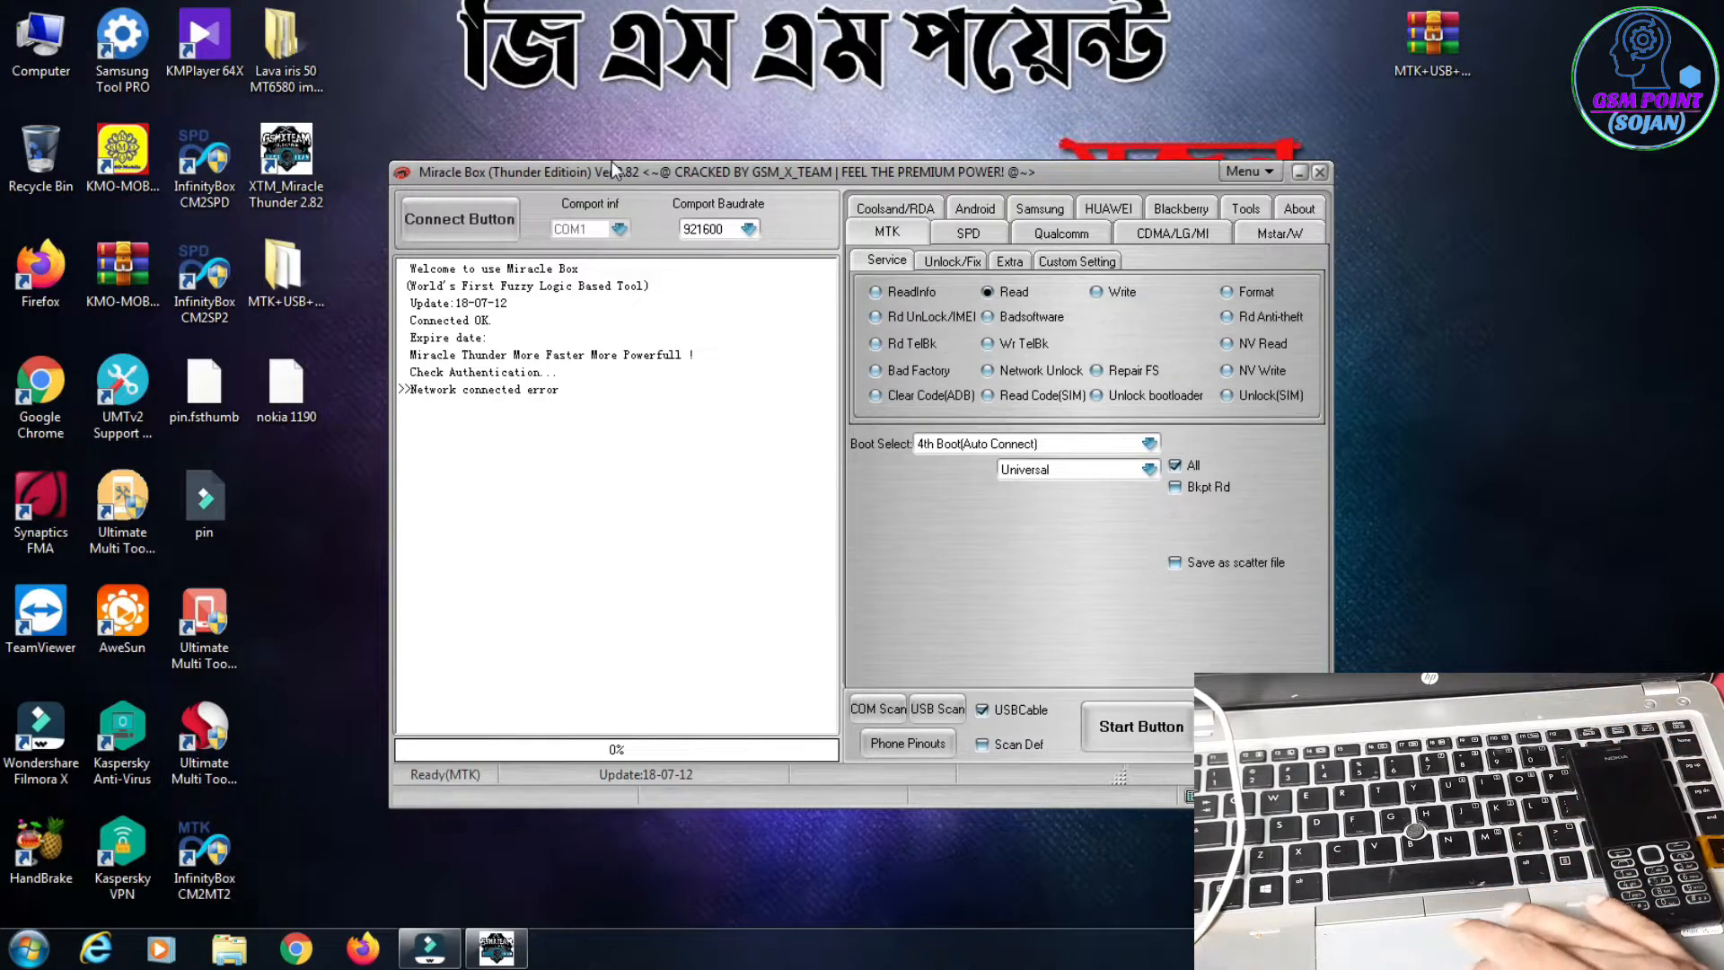
drag(697, 167, 681, 176)
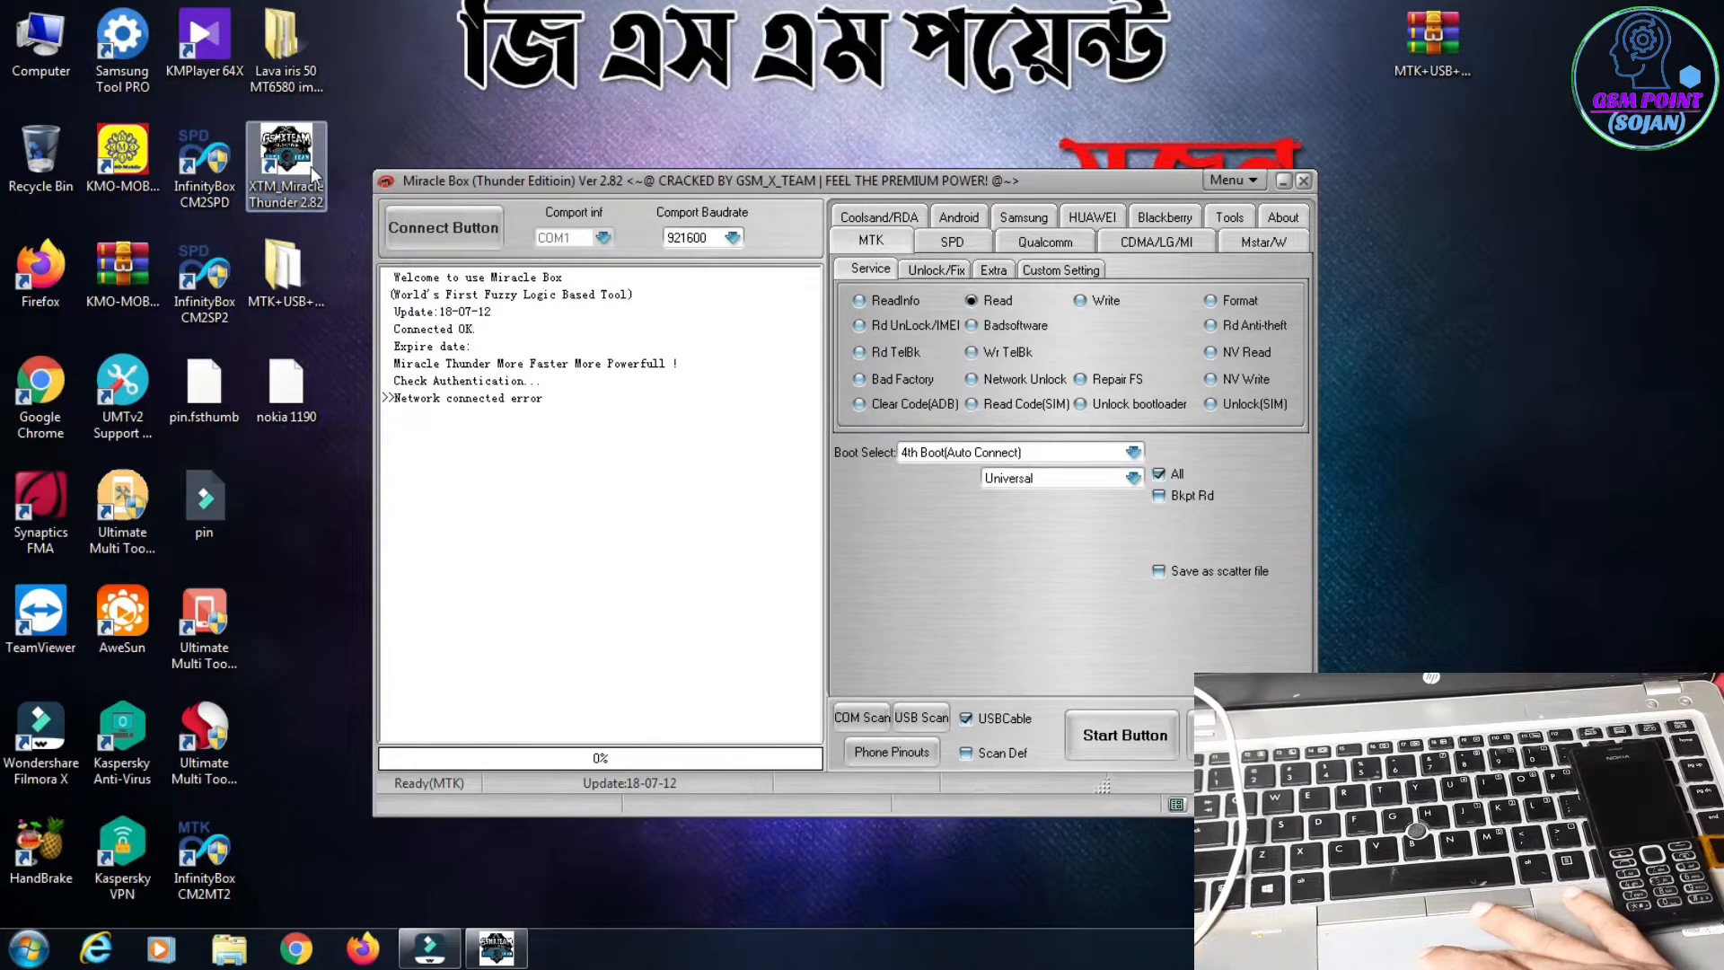
Step: Extract the MTK USB Serial Port Drivers archive into its own named folder, replacing all existing files, and open that folder
click(1448, 47)
right_click(1448, 47)
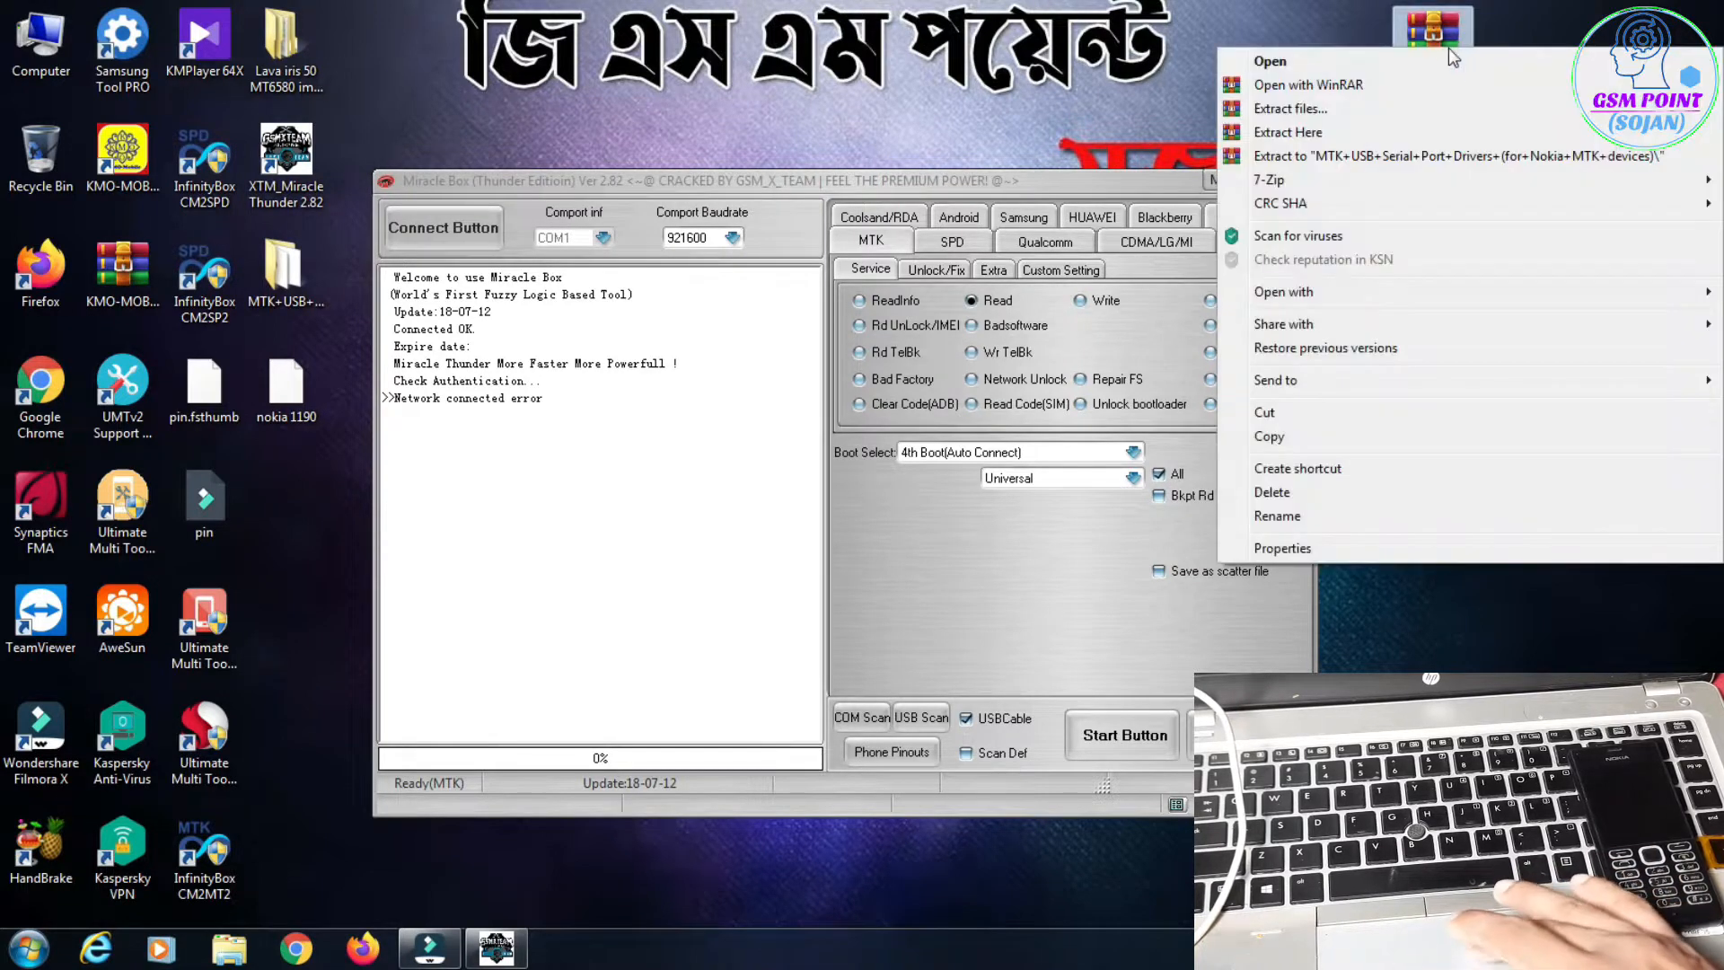
click(1435, 160)
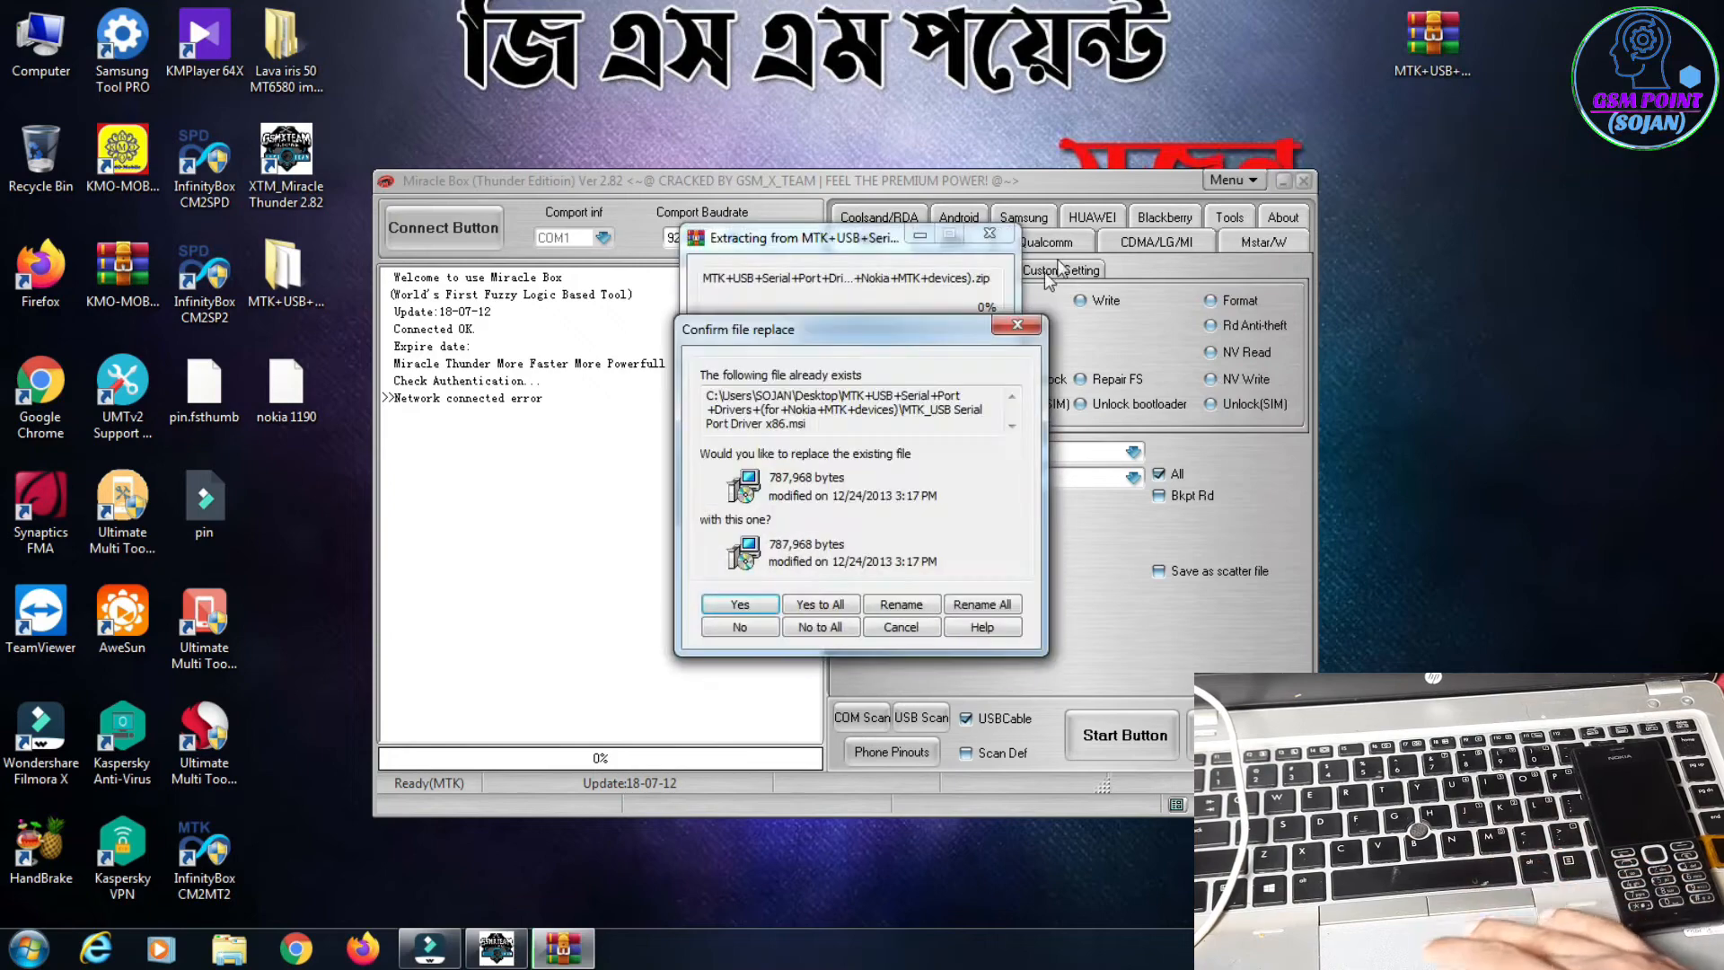
click(833, 608)
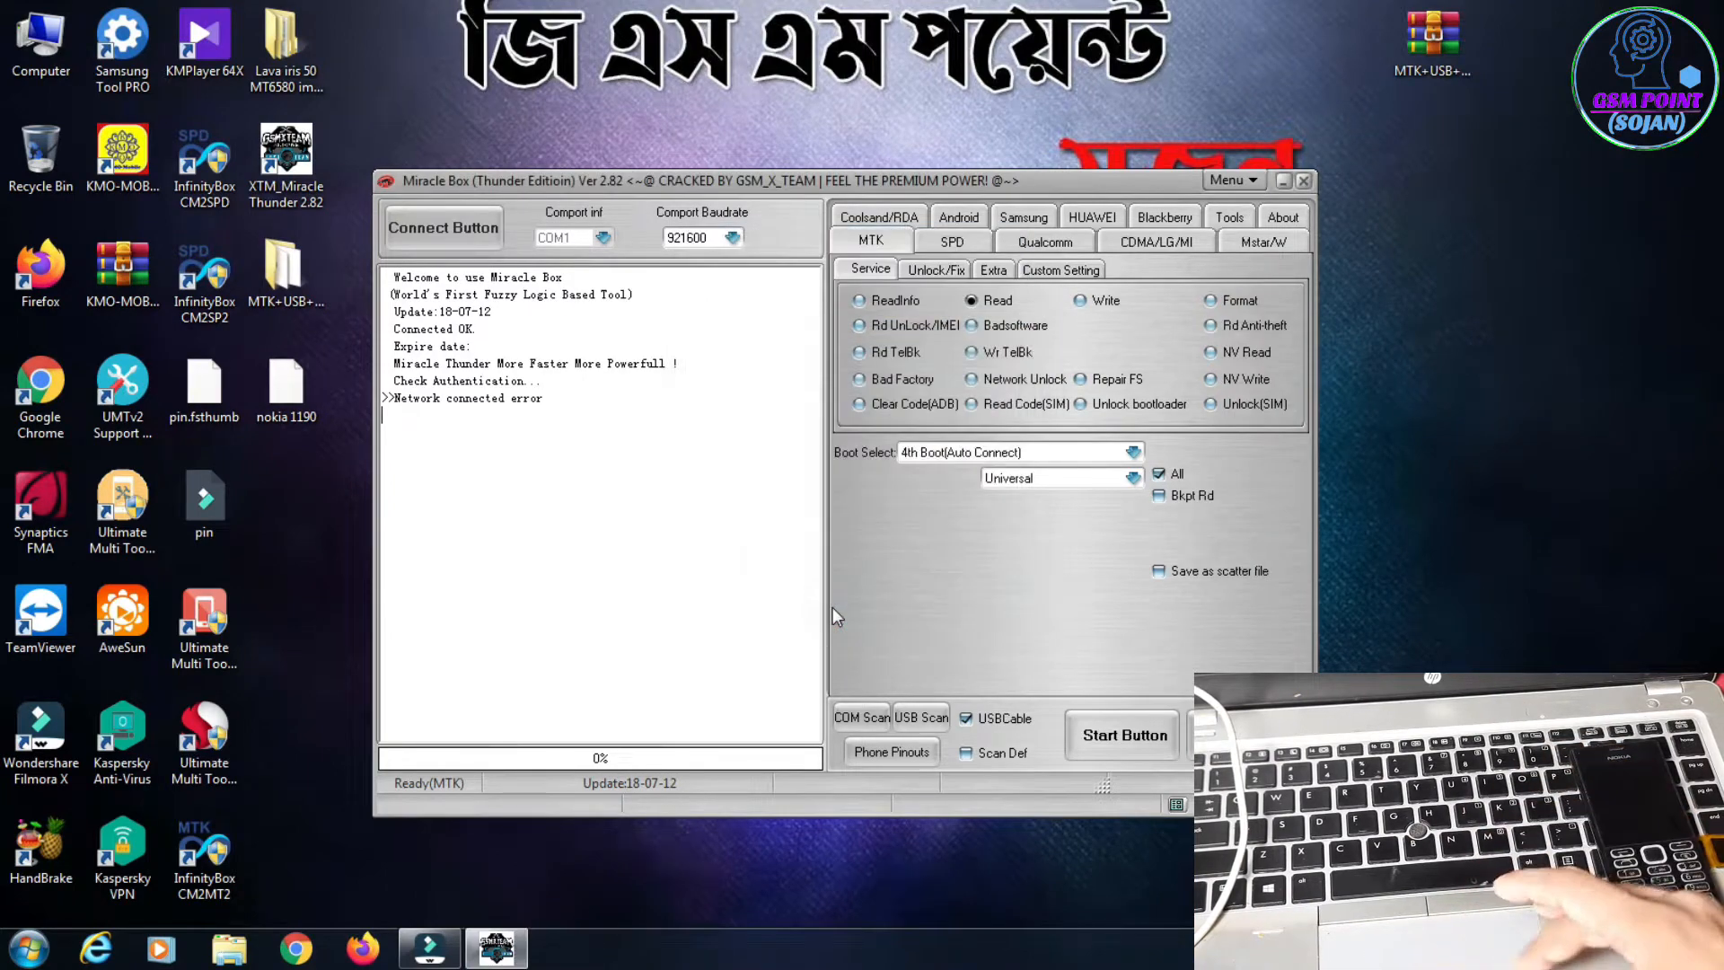
click(298, 305)
double_click(298, 305)
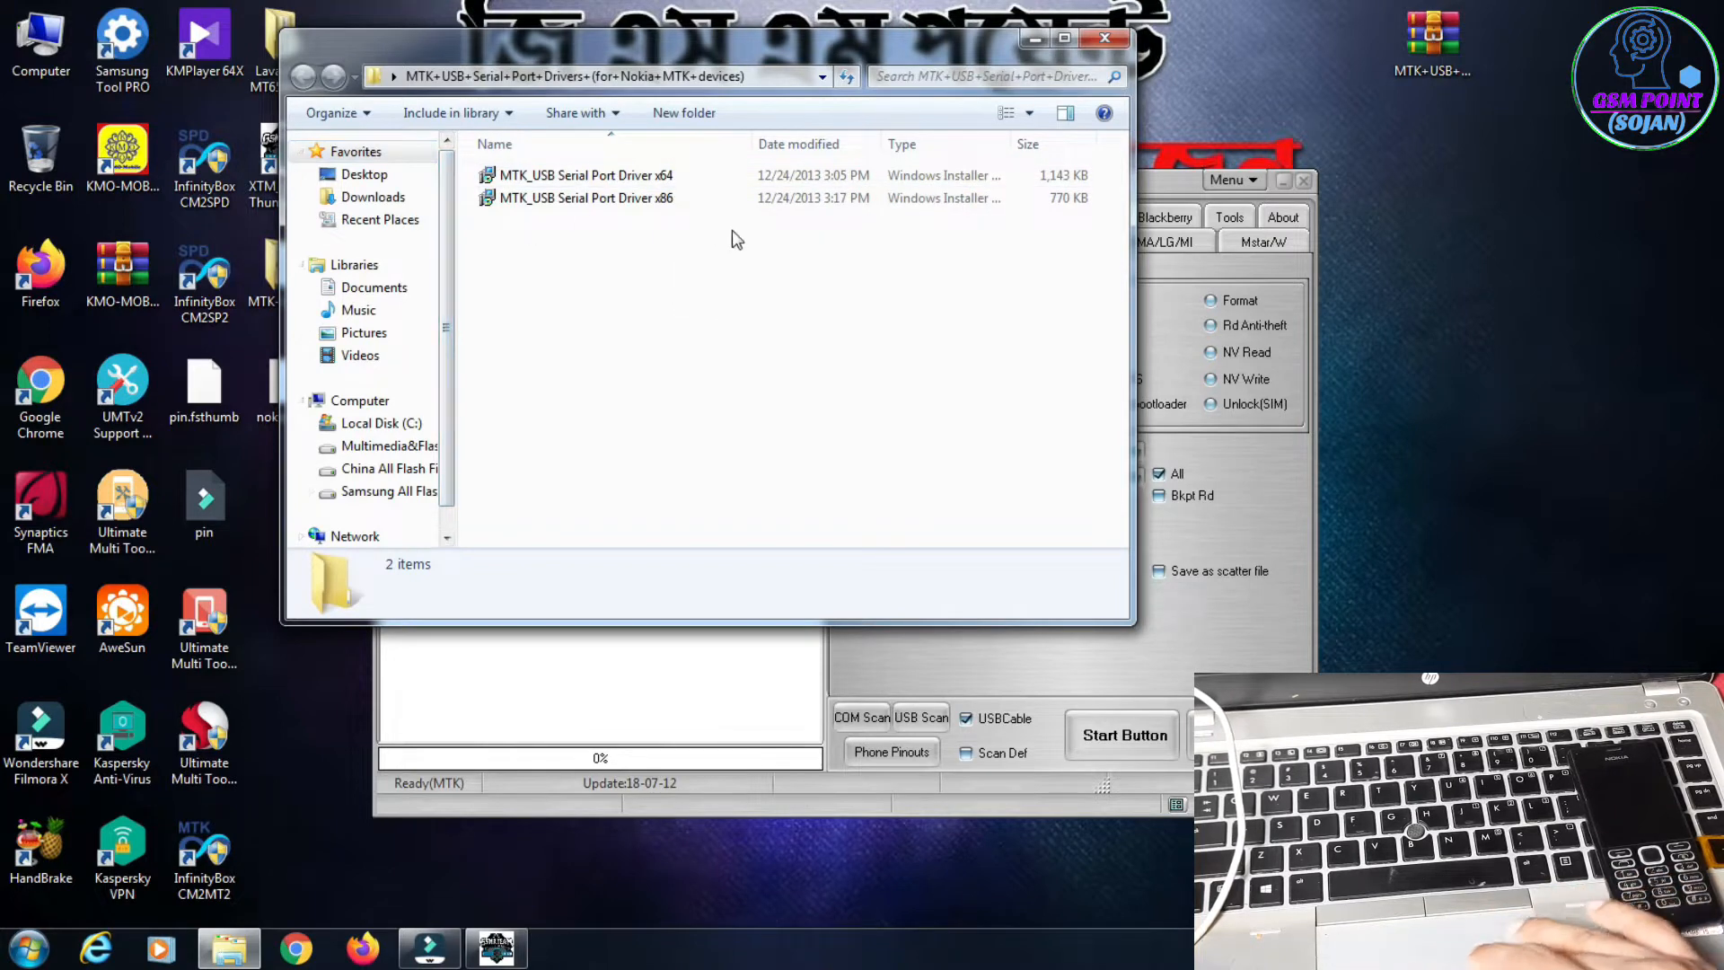
Step: Check the Windows system type in the computer's system properties and close the system windows
right_click(64, 31)
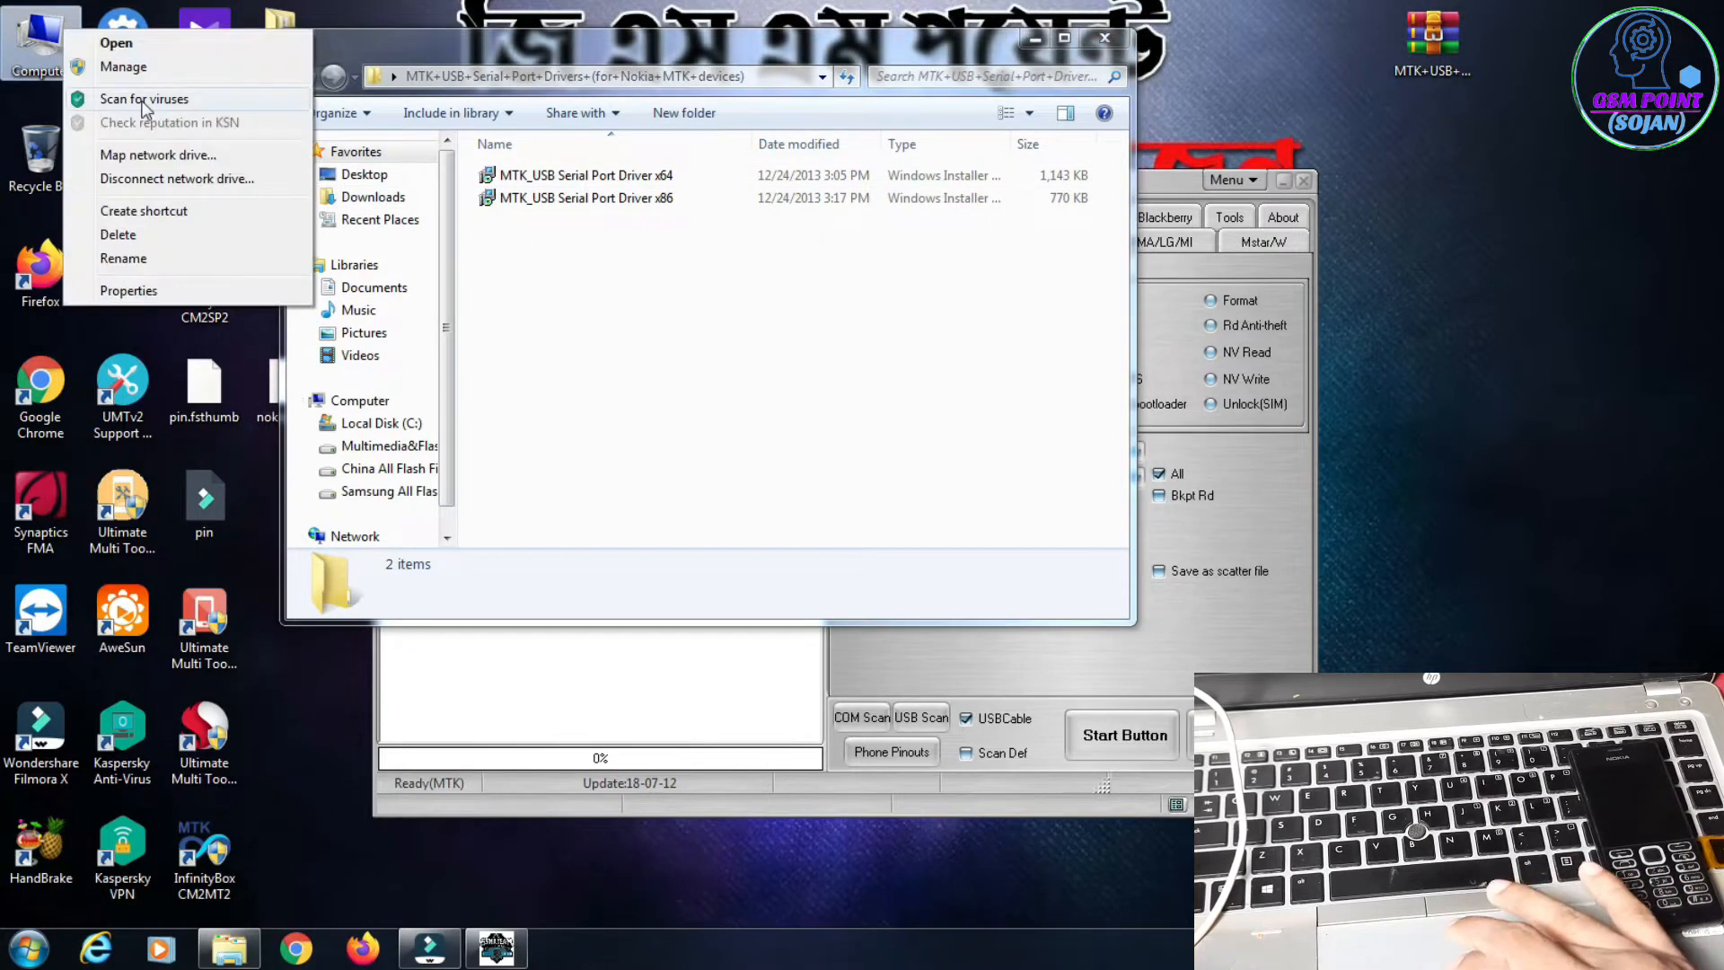
click(136, 65)
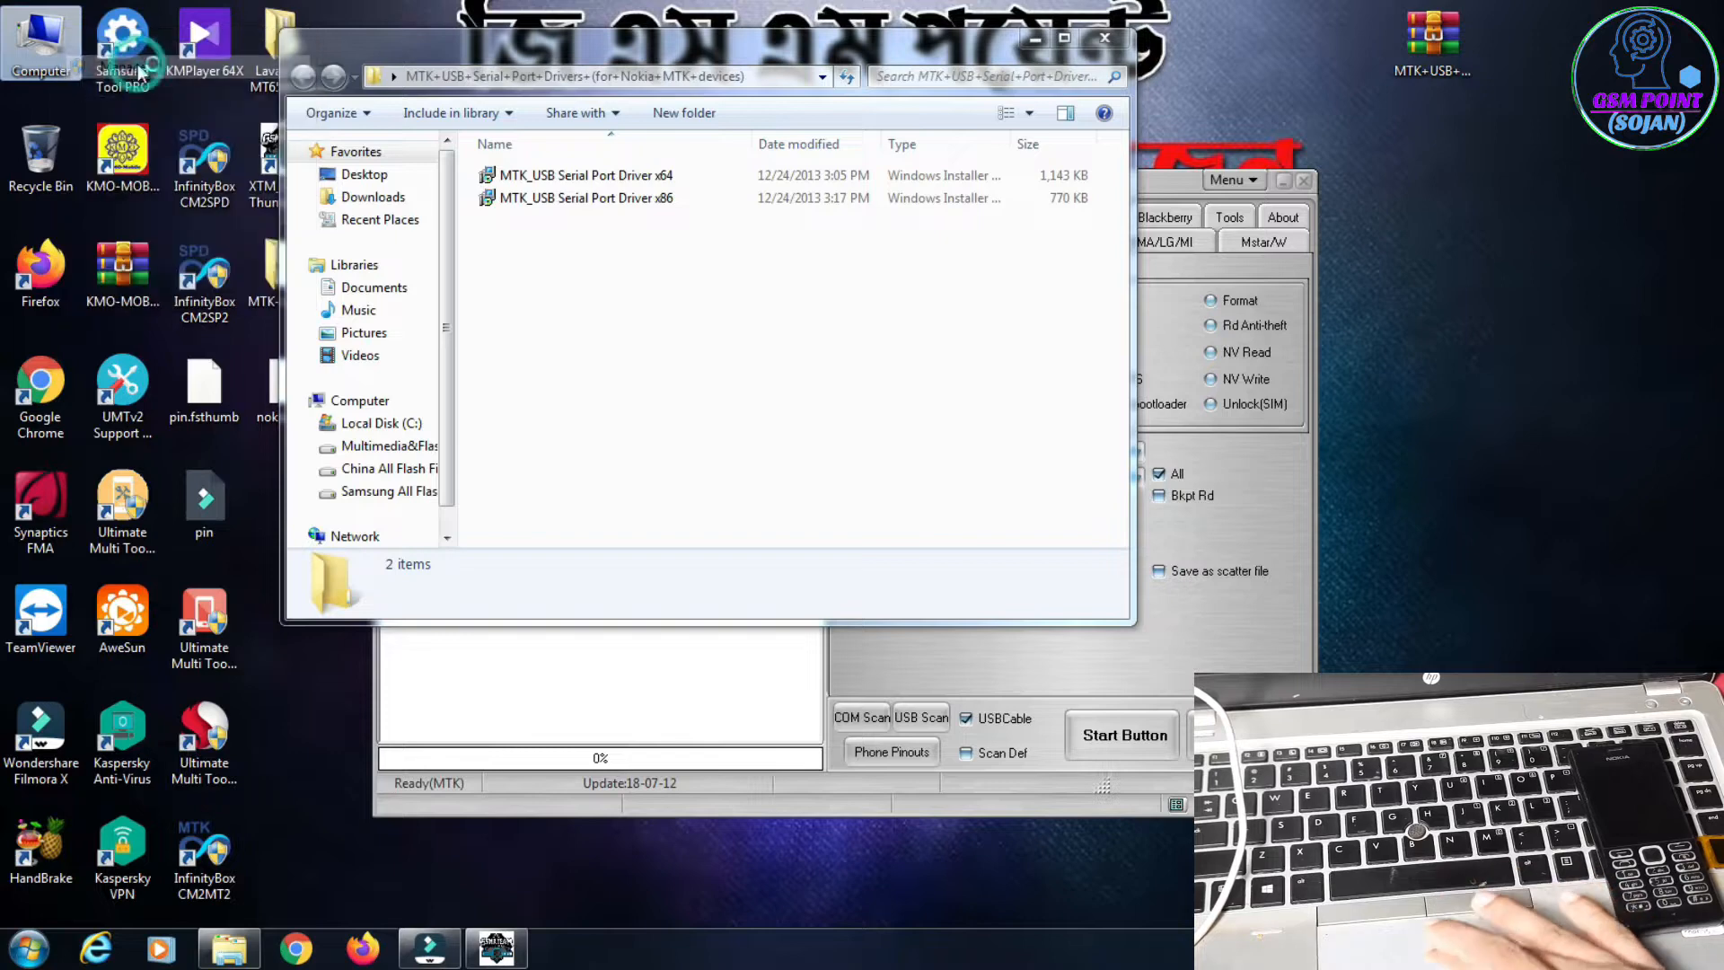
right_click(43, 45)
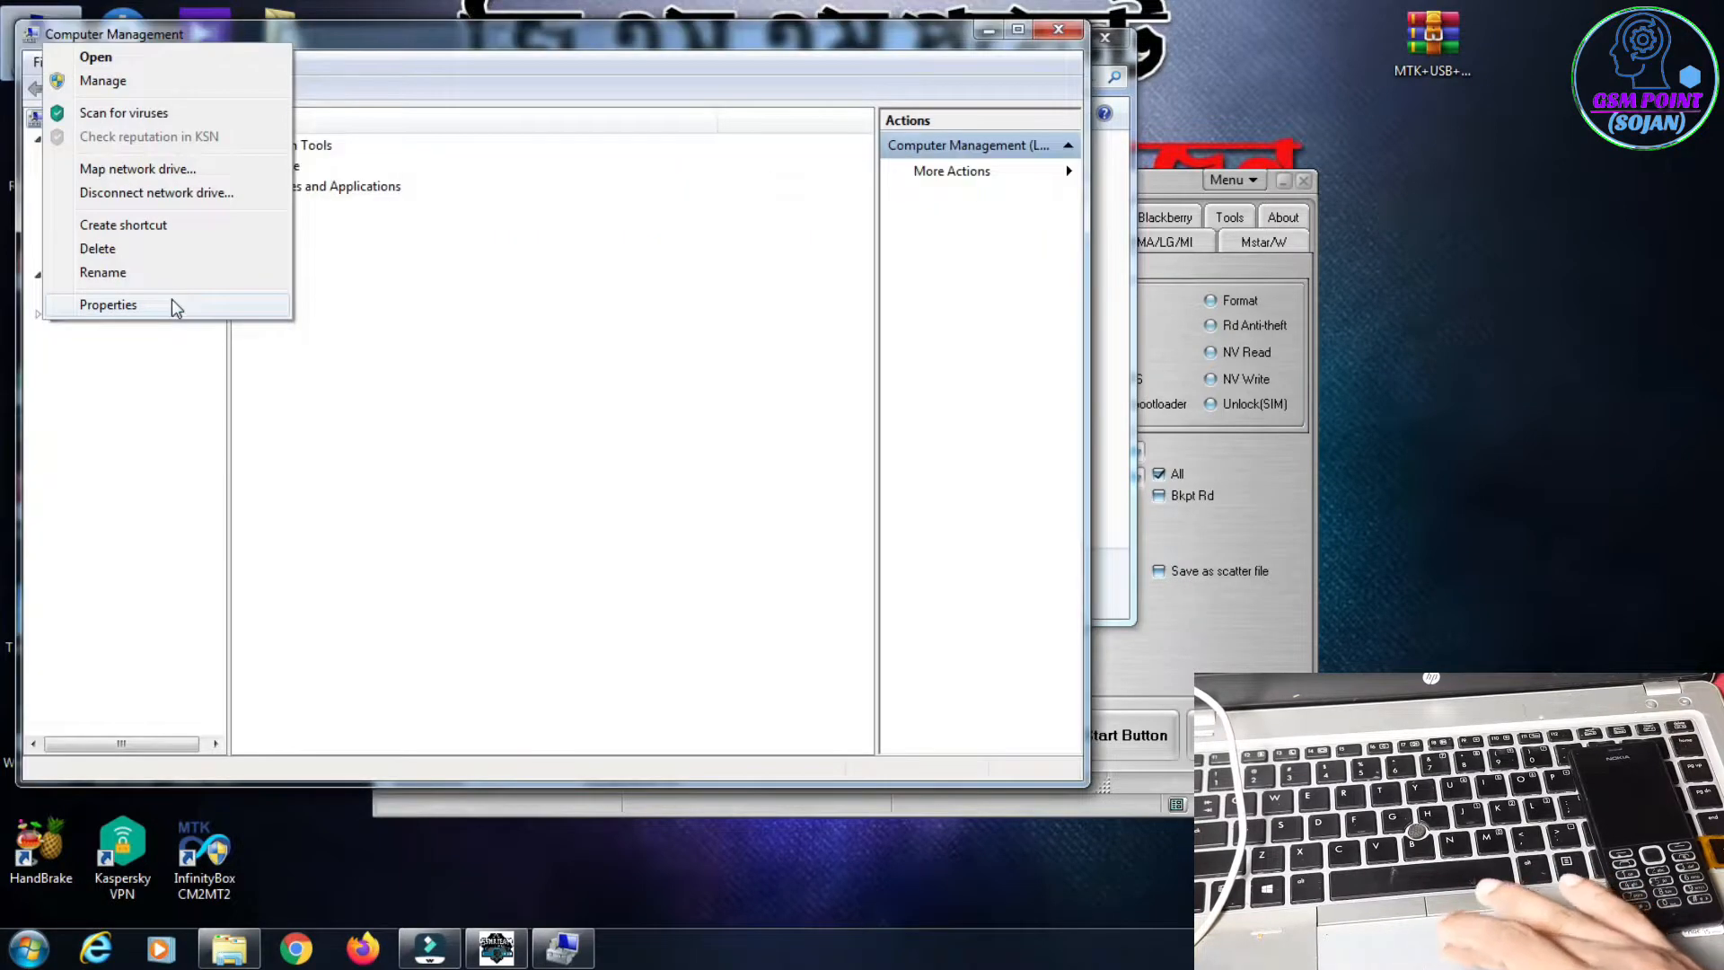
click(171, 302)
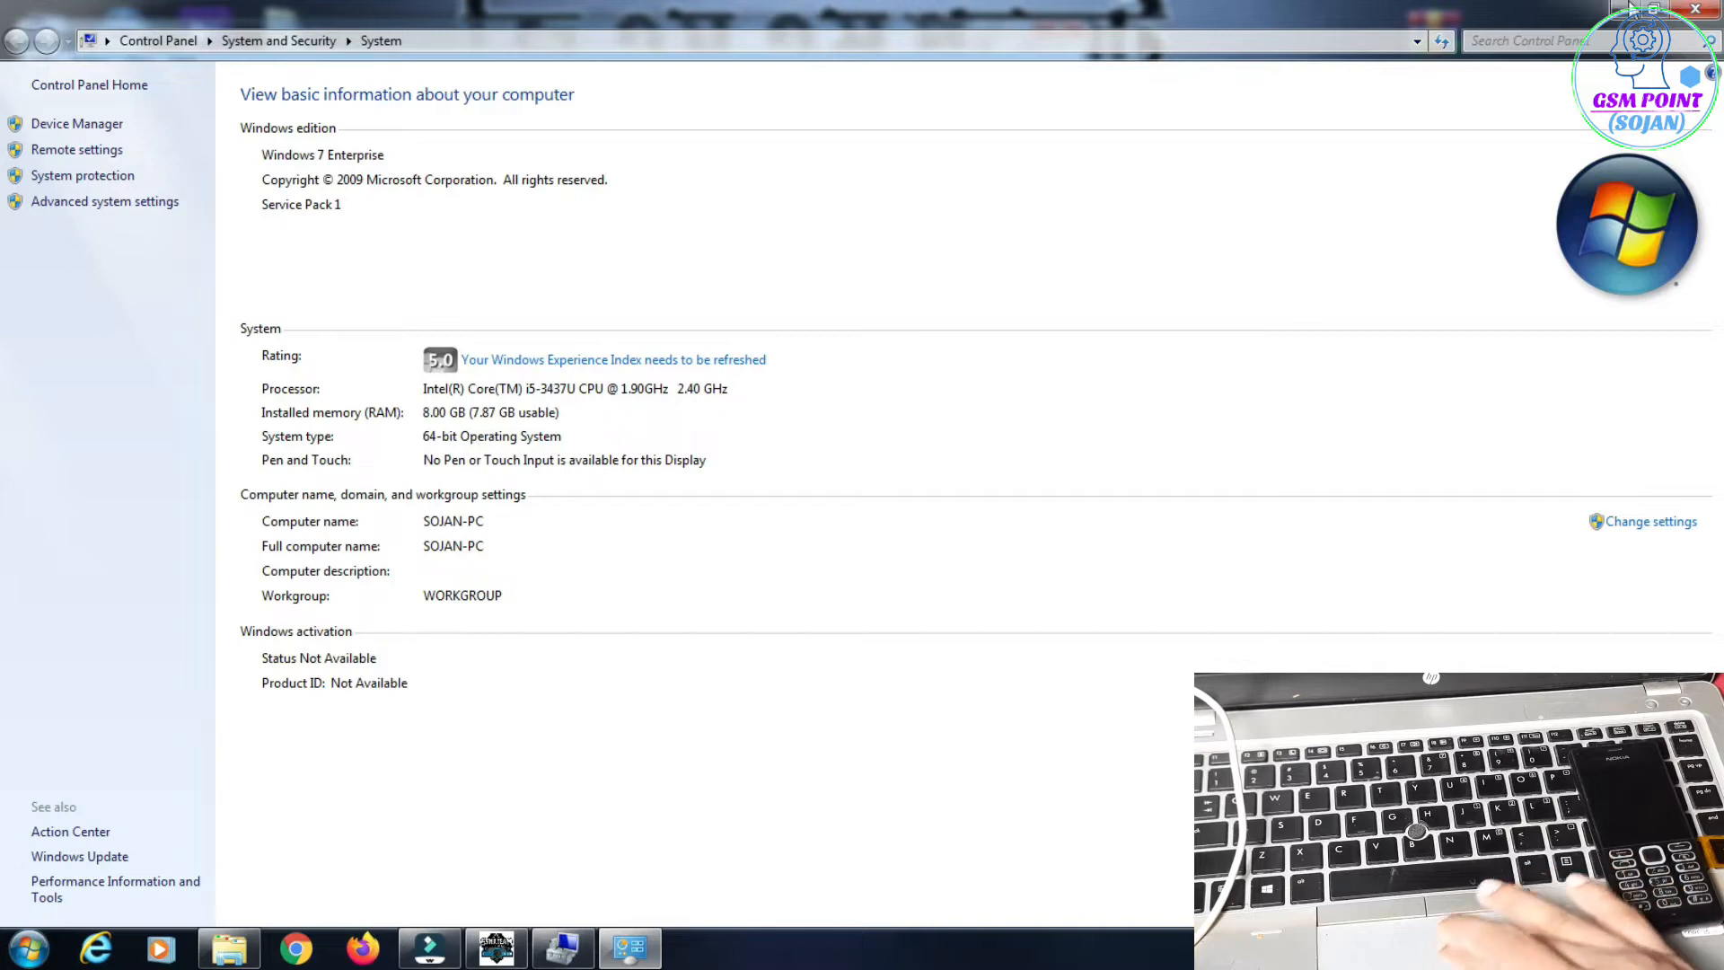
click(1696, 9)
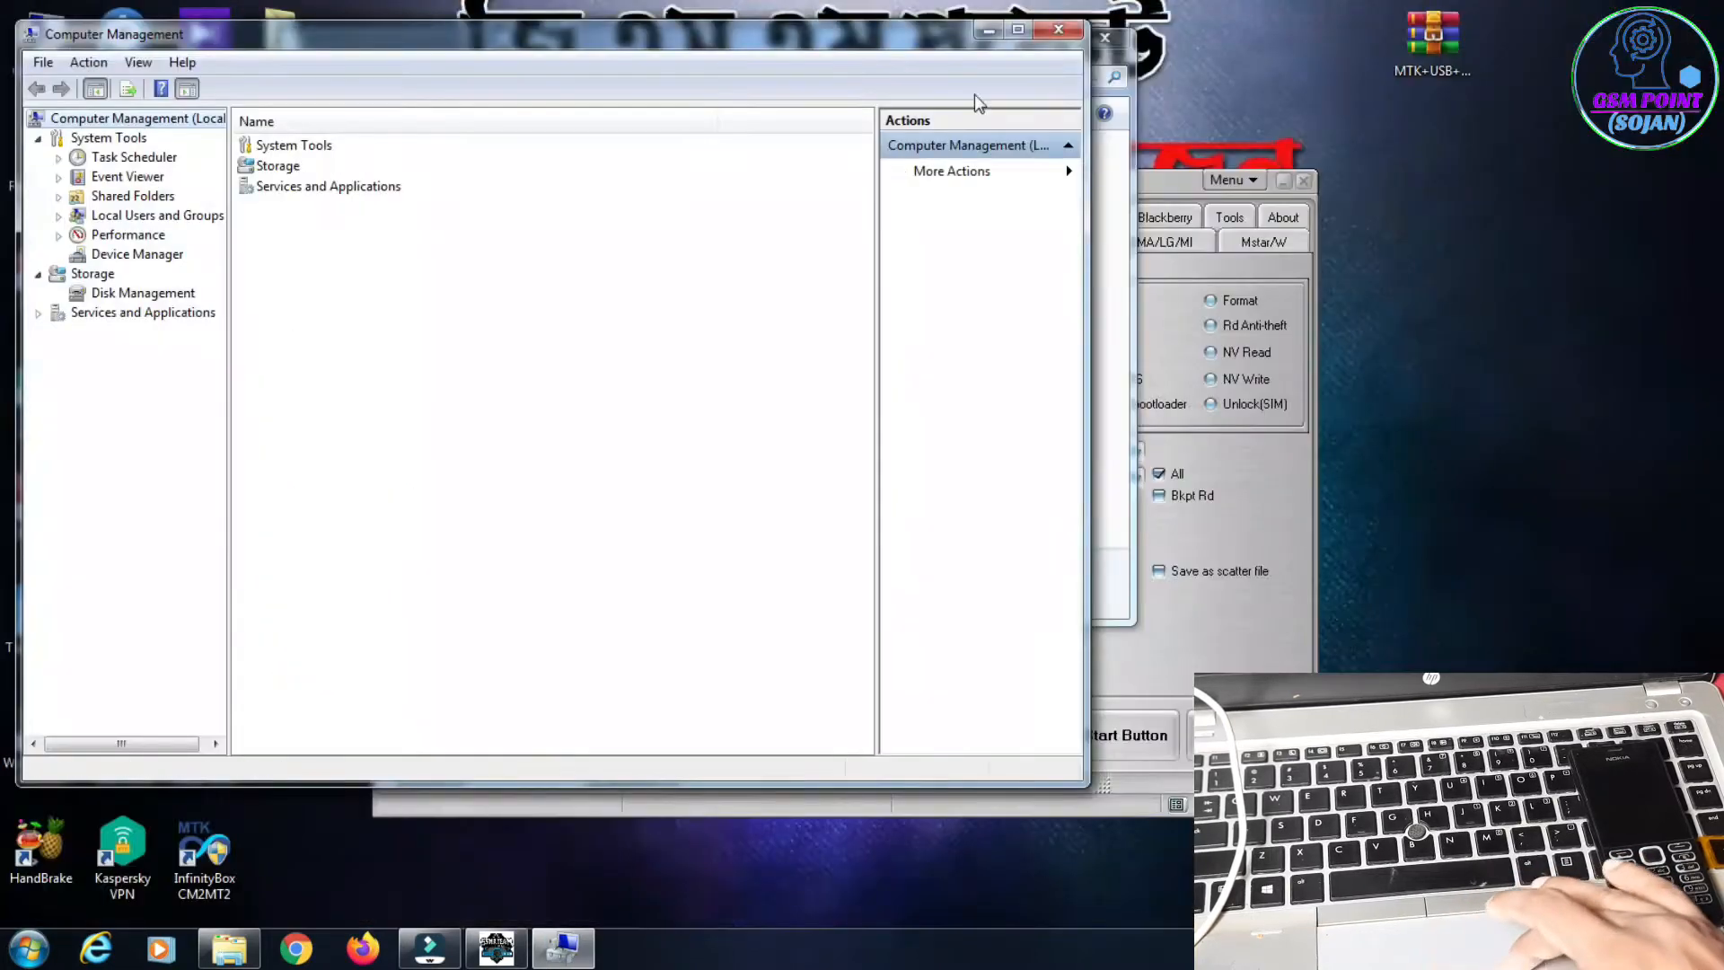
click(1059, 34)
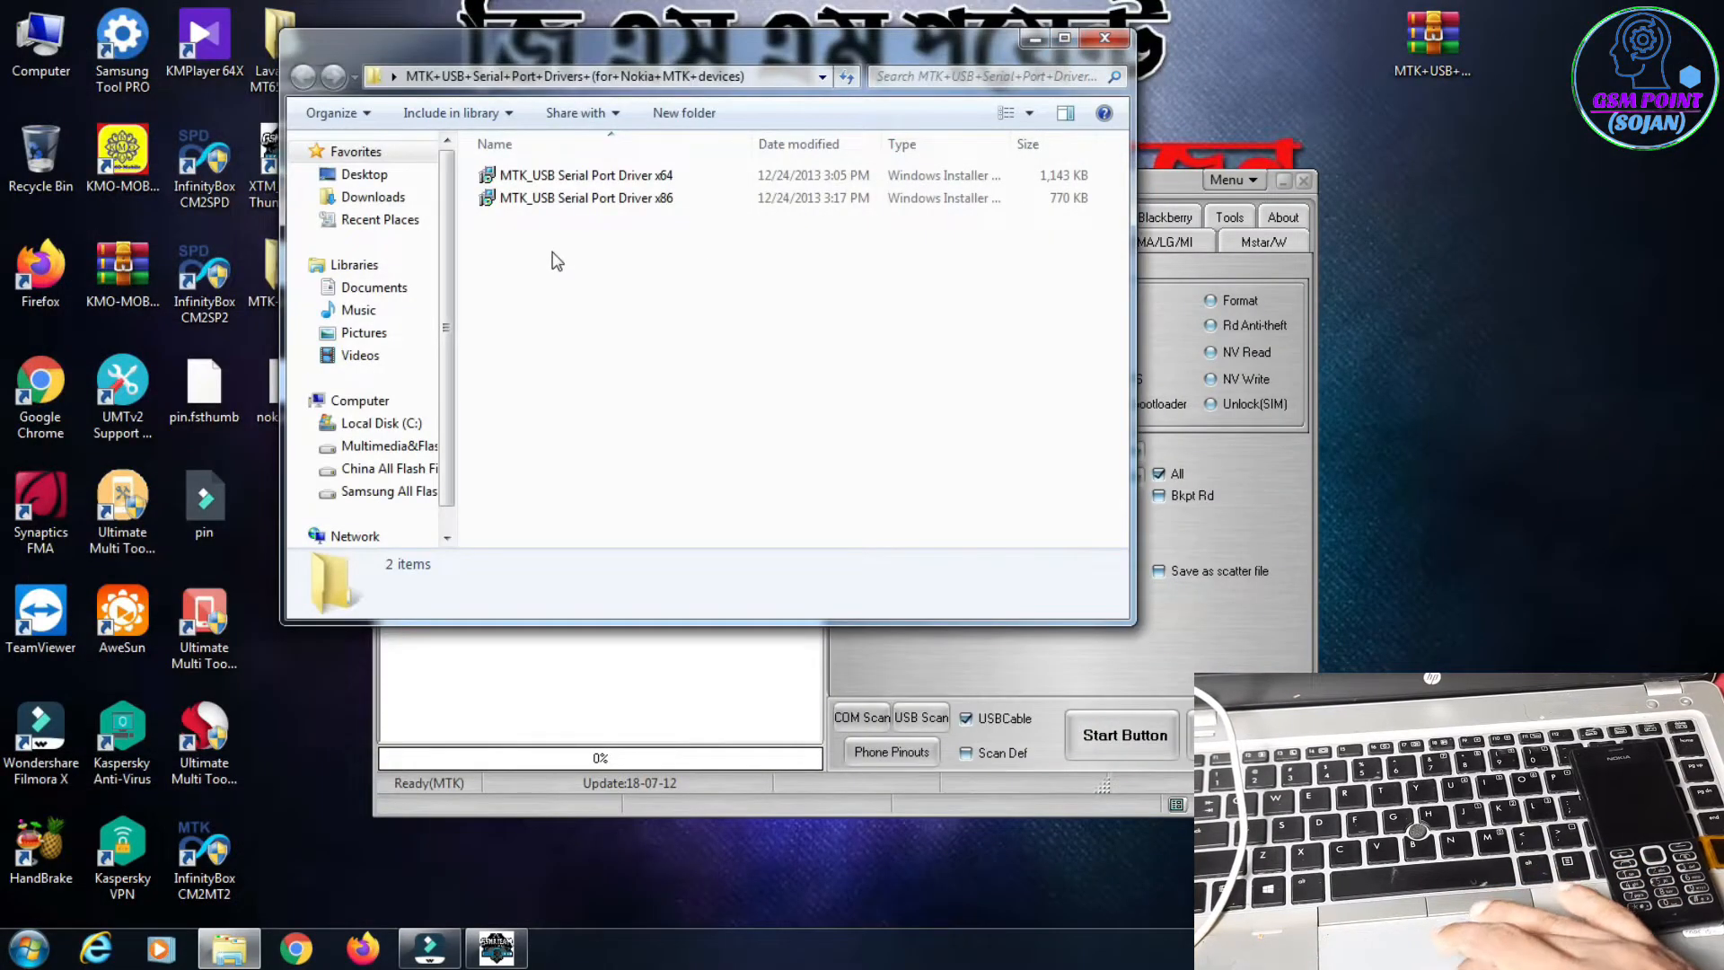
Step: Review the x86 and x64 MTK_USB Serial Port Driver installers, close the driver folder and return to the Miracle Box window
click(632, 203)
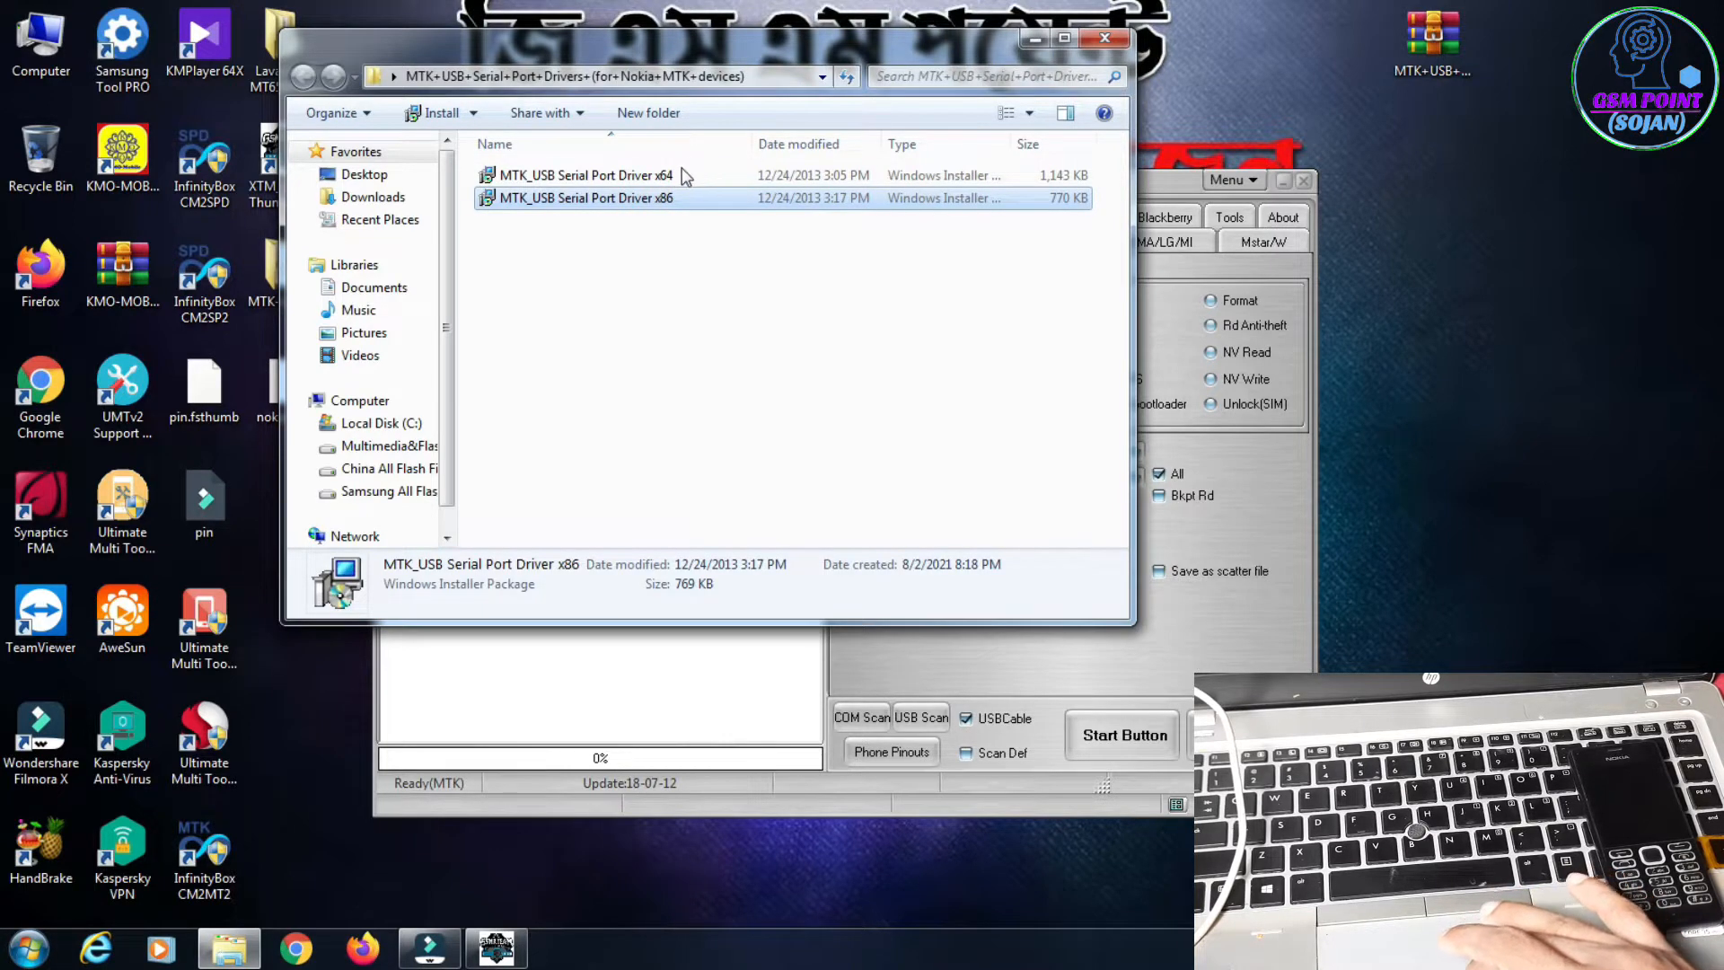
click(665, 177)
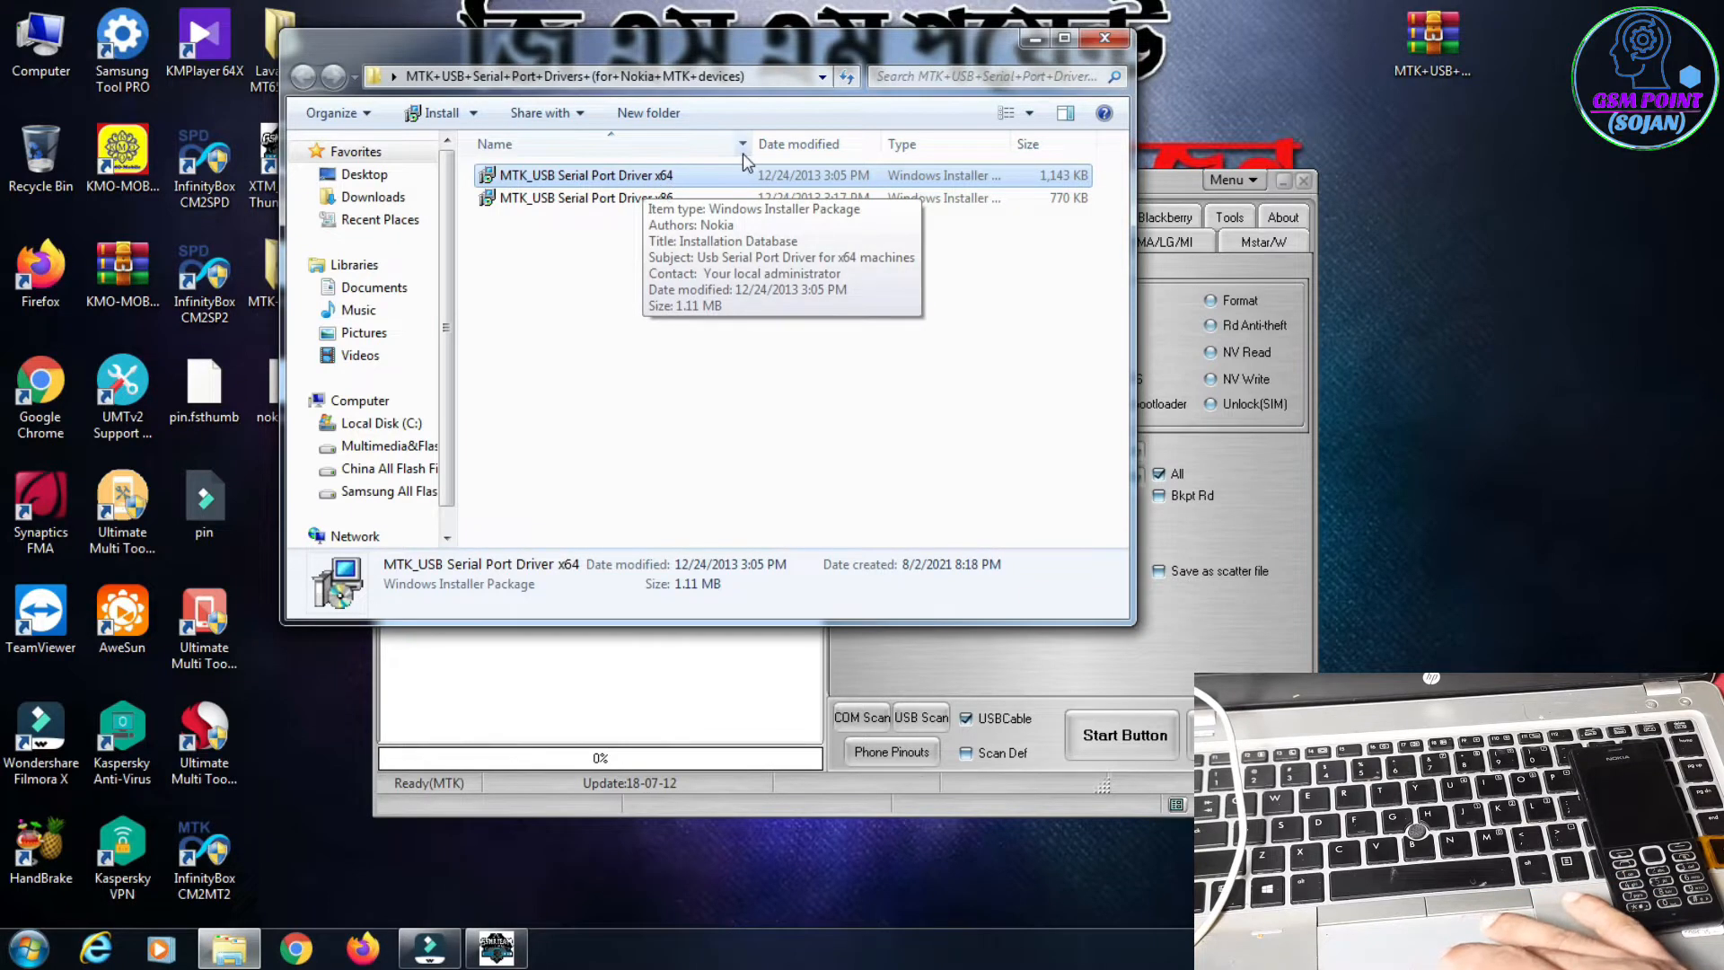
click(1115, 36)
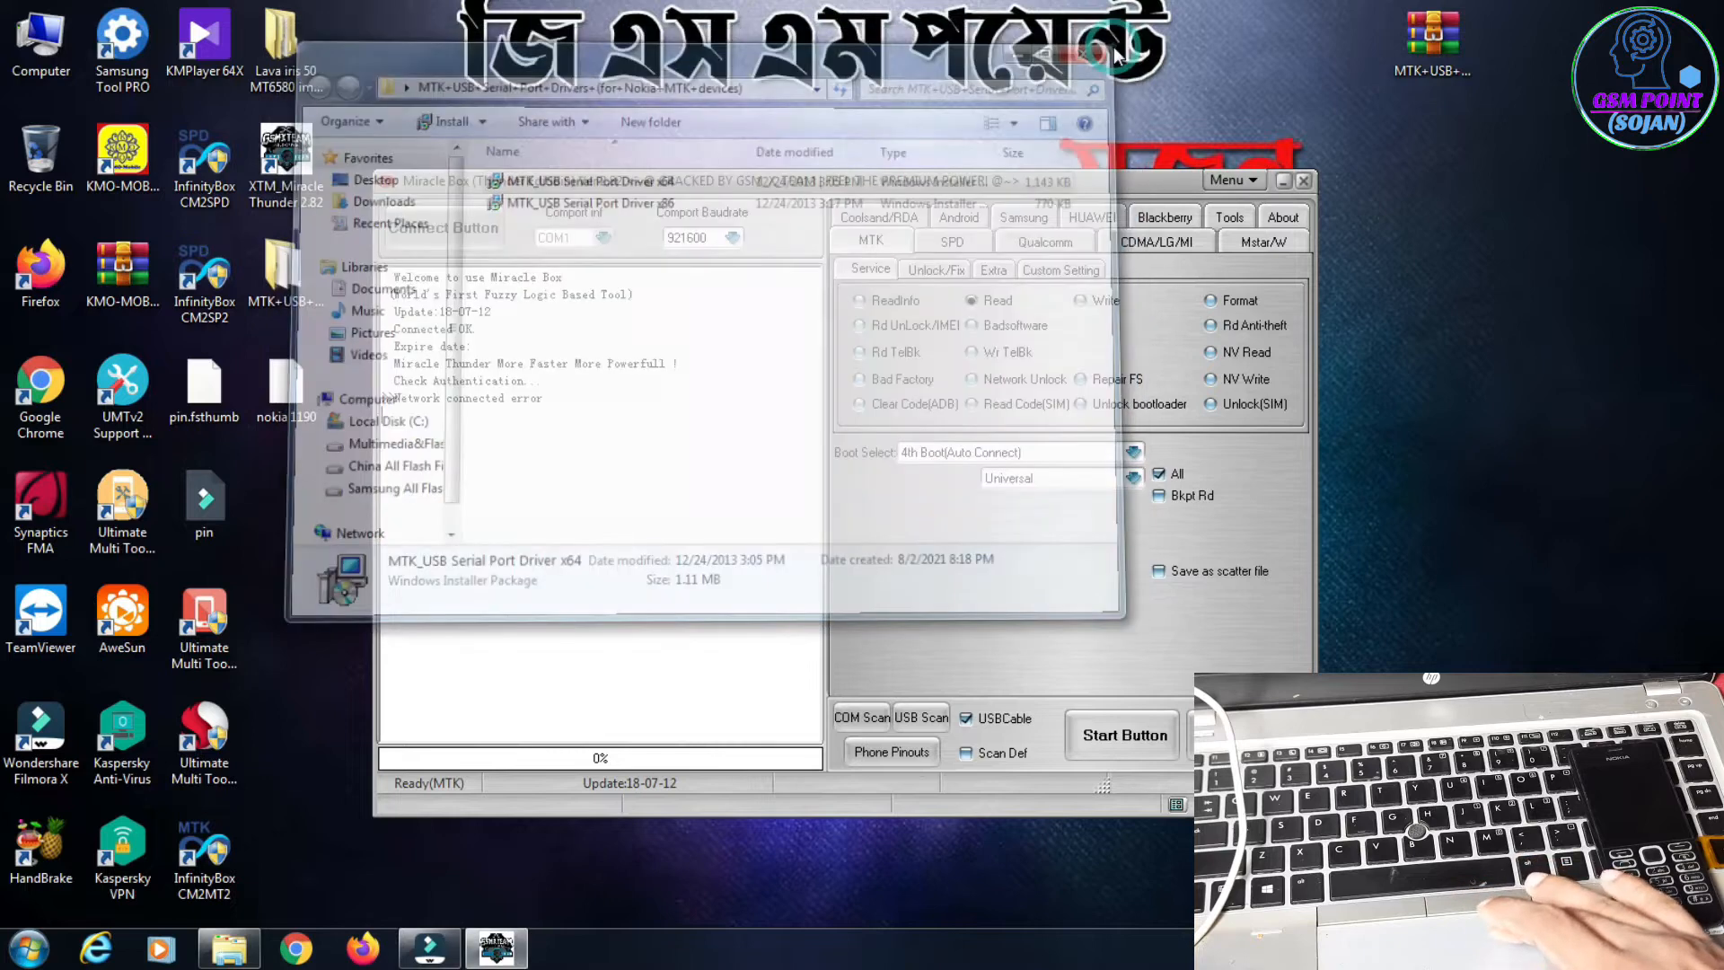
drag(1006, 181, 991, 165)
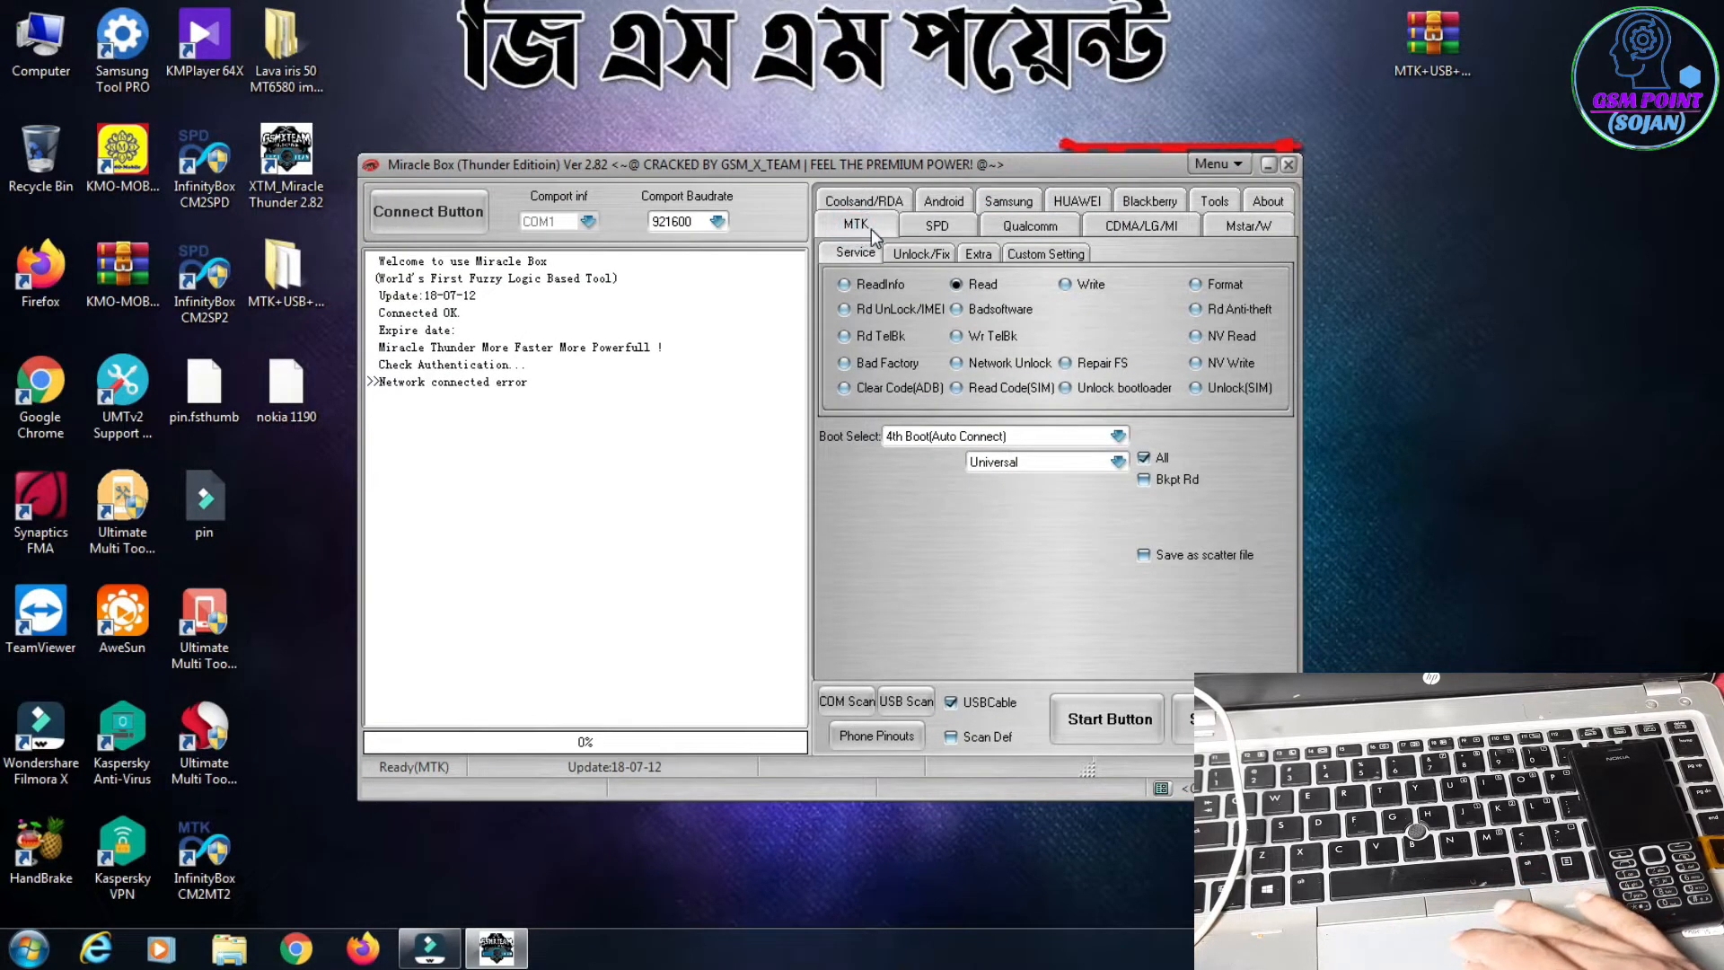
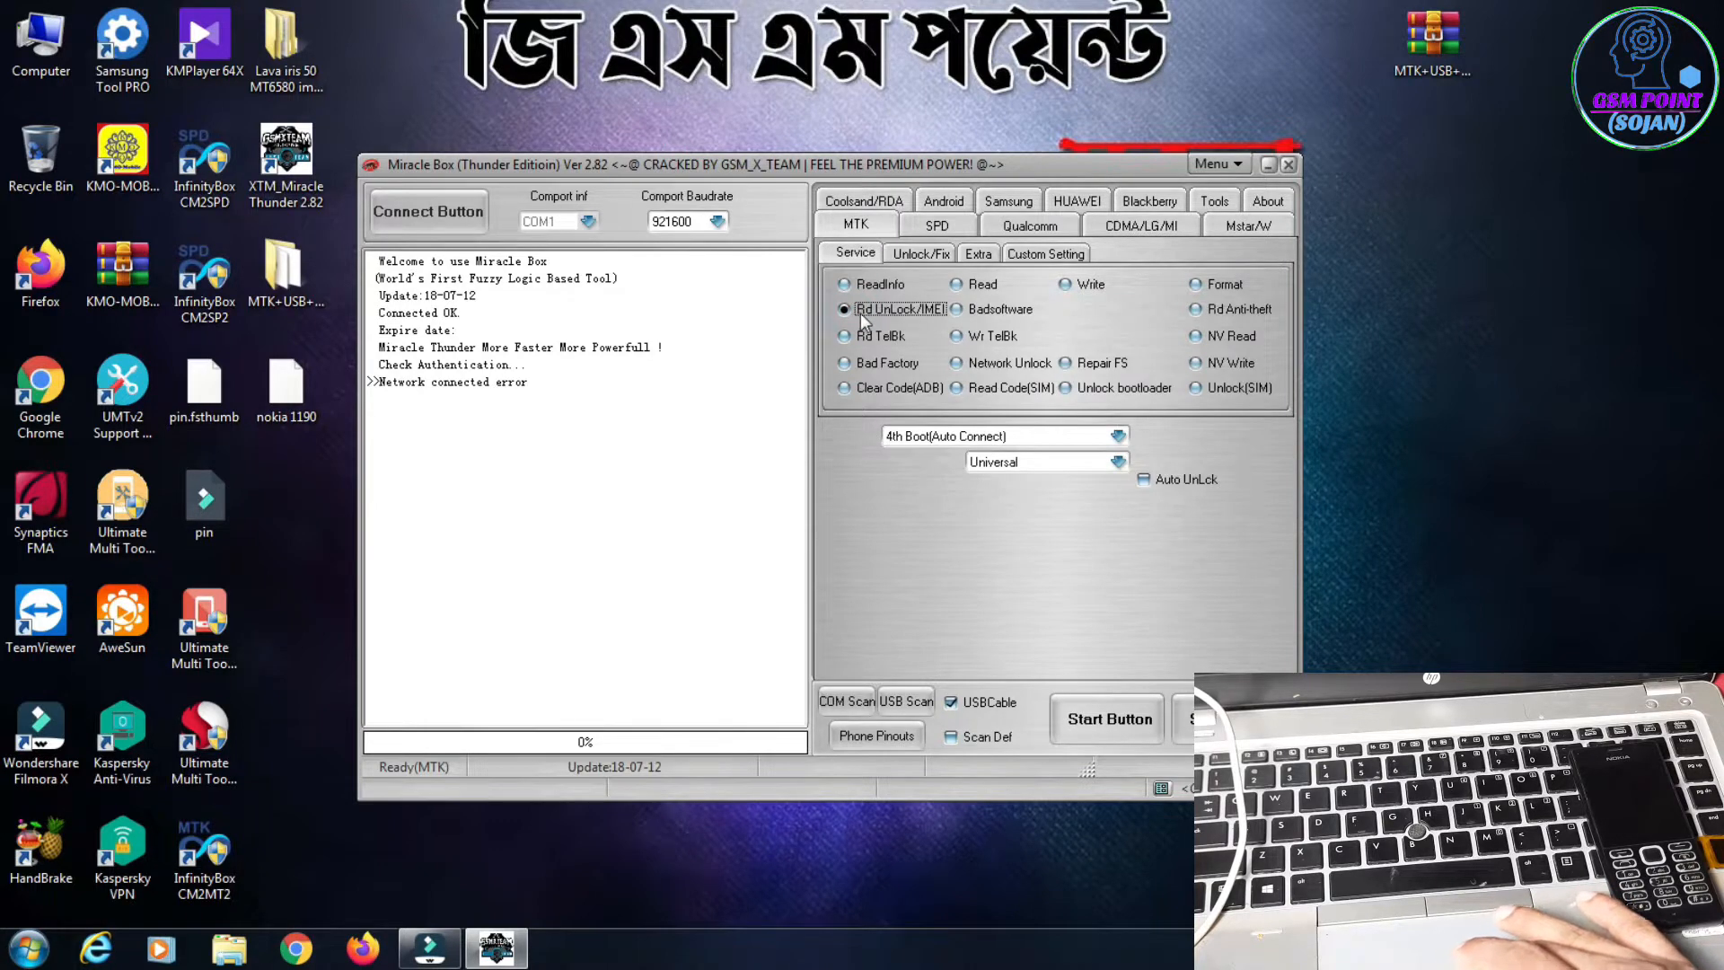
Step: Set the boot type to Boot(Nokia RM-1110/1/1133/4)(USB) and start the MTK Rd UnLock/IMEI operation
click(1068, 438)
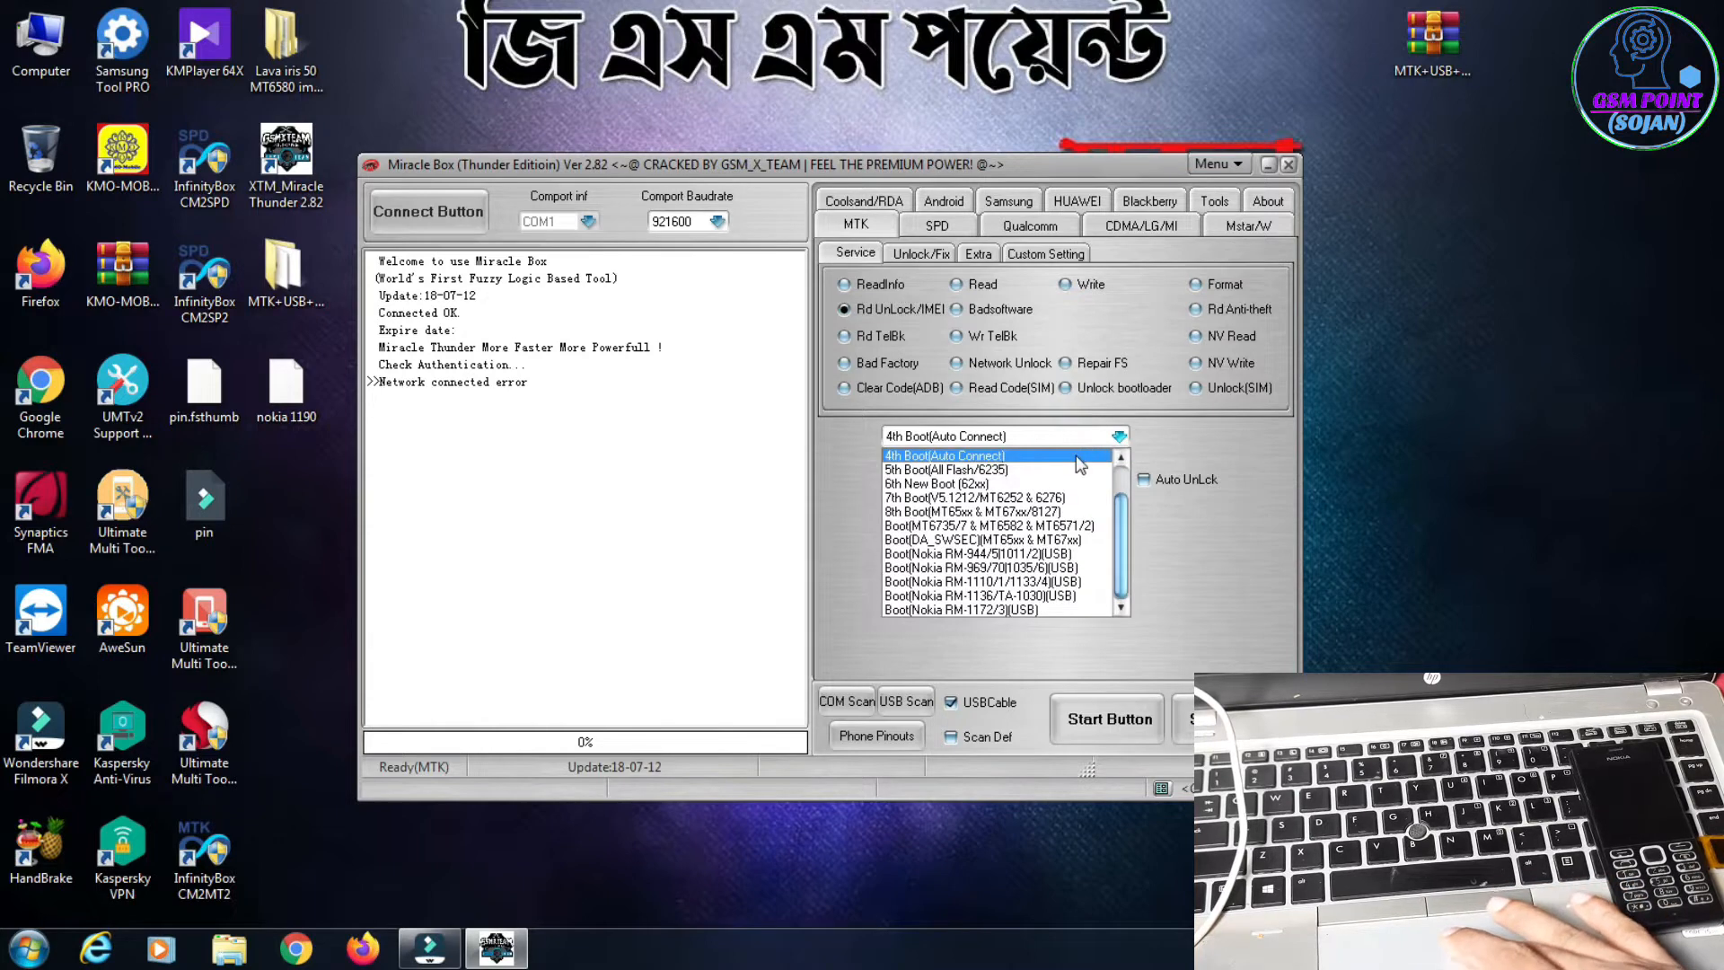
click(1021, 582)
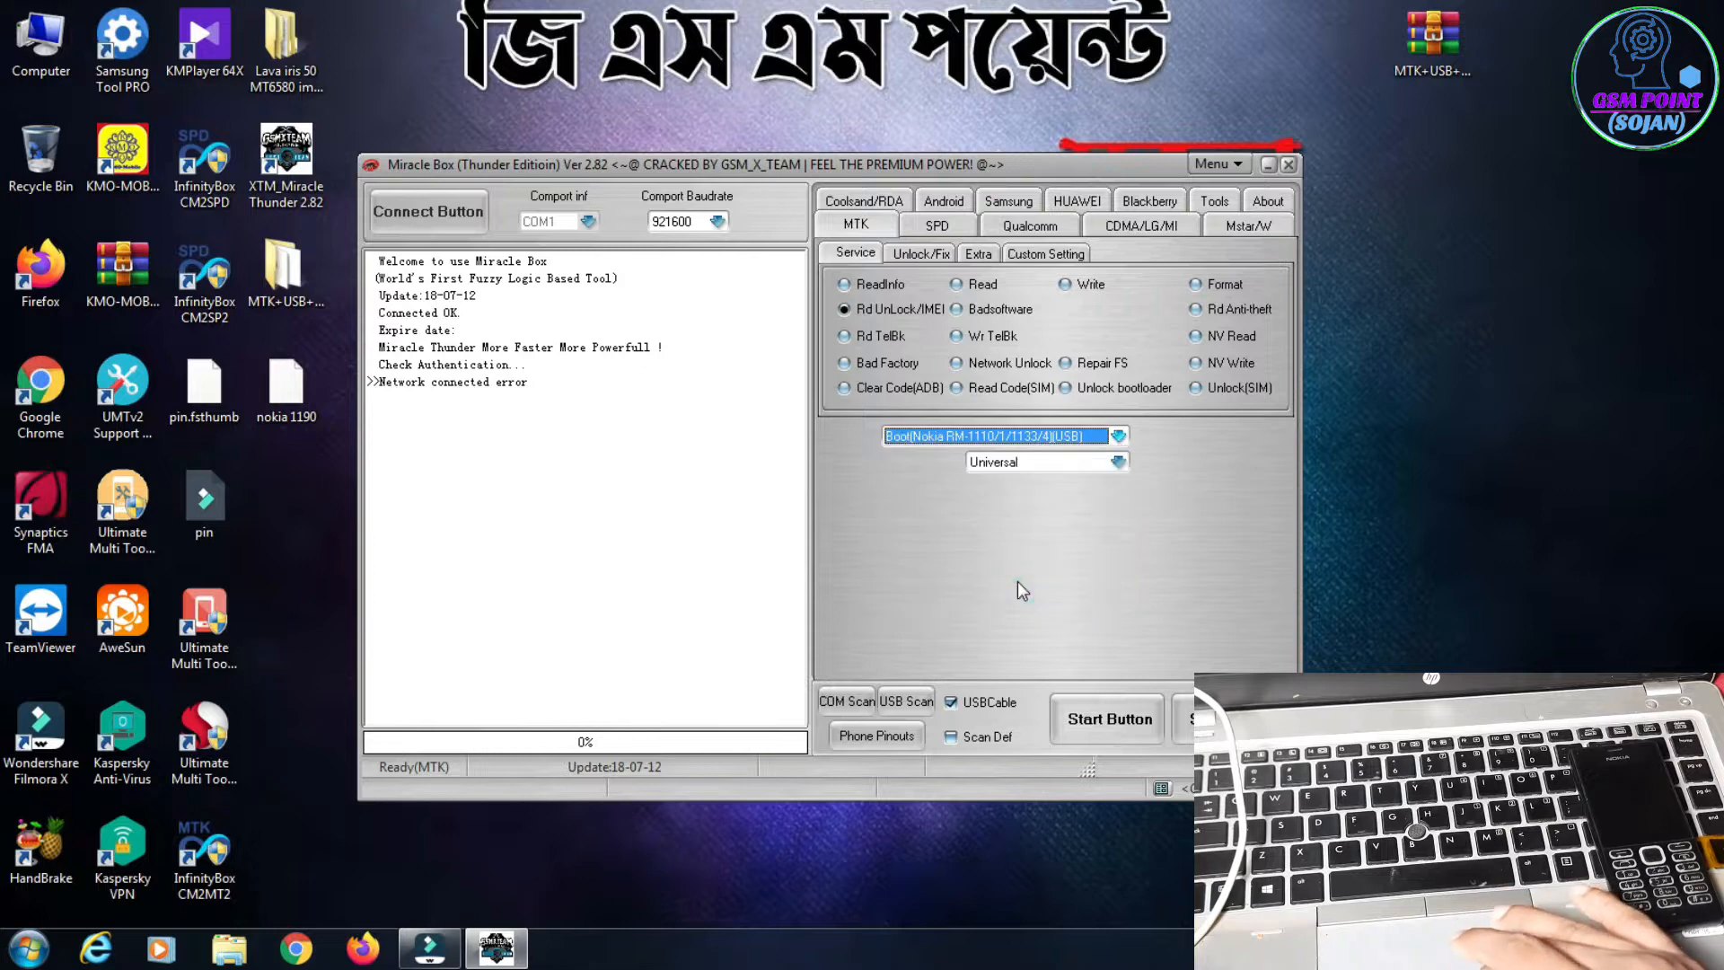
click(990, 440)
click(989, 440)
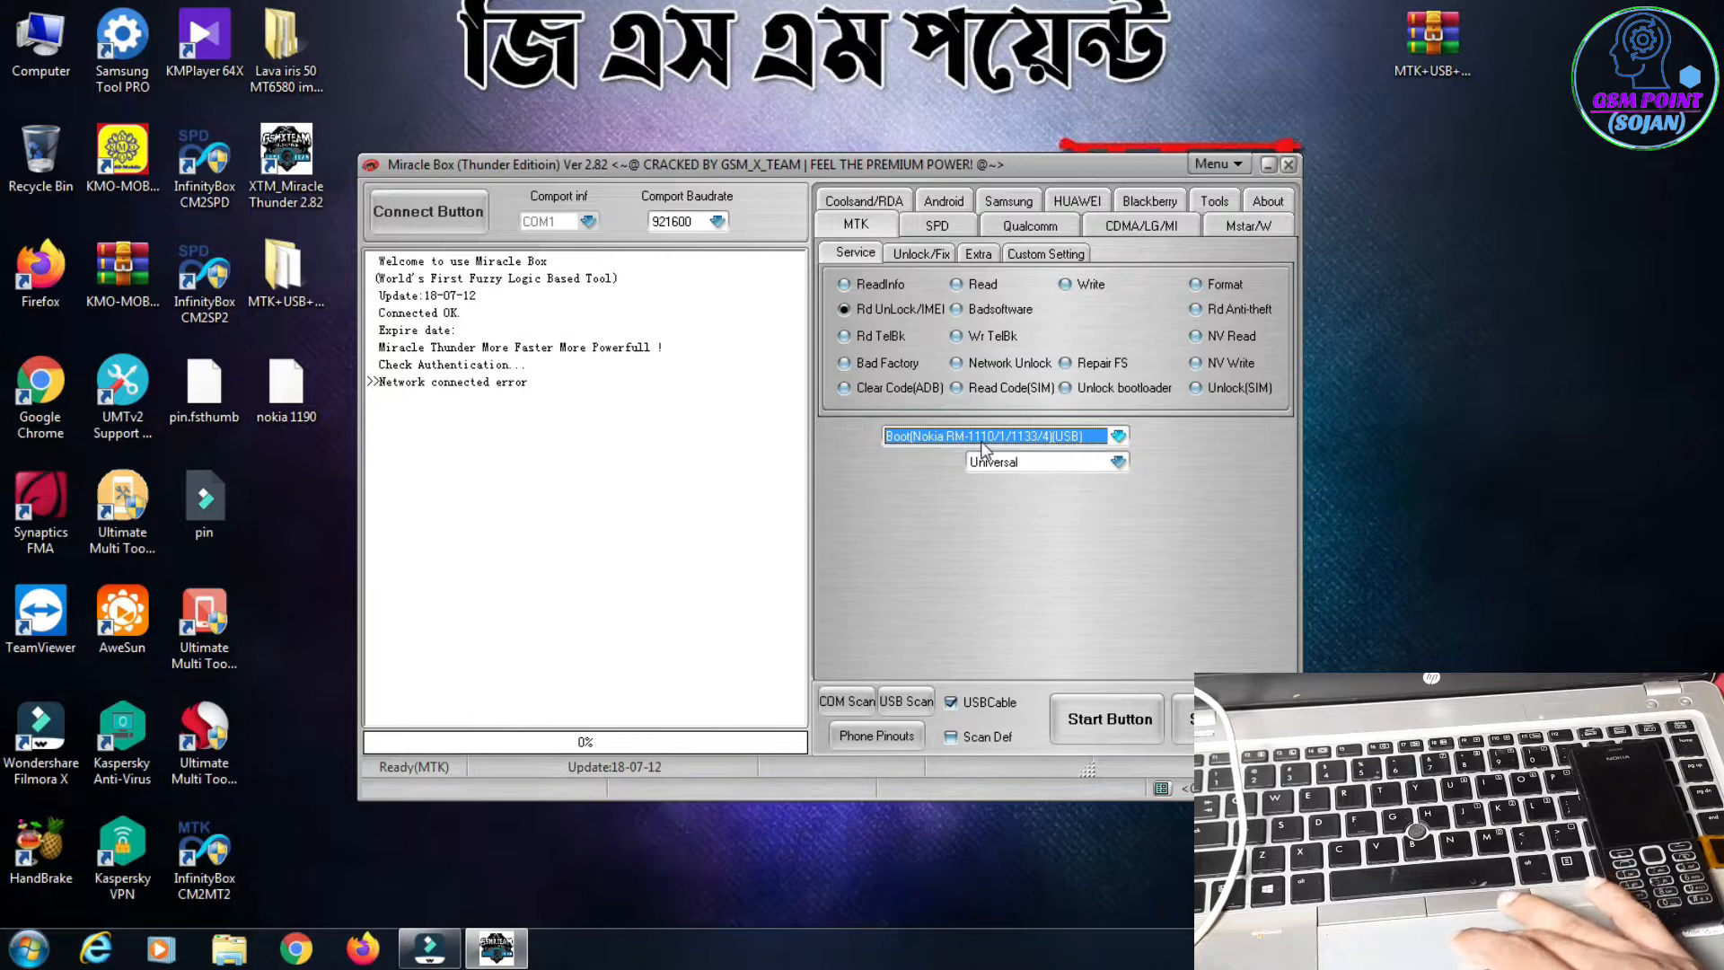
click(1089, 486)
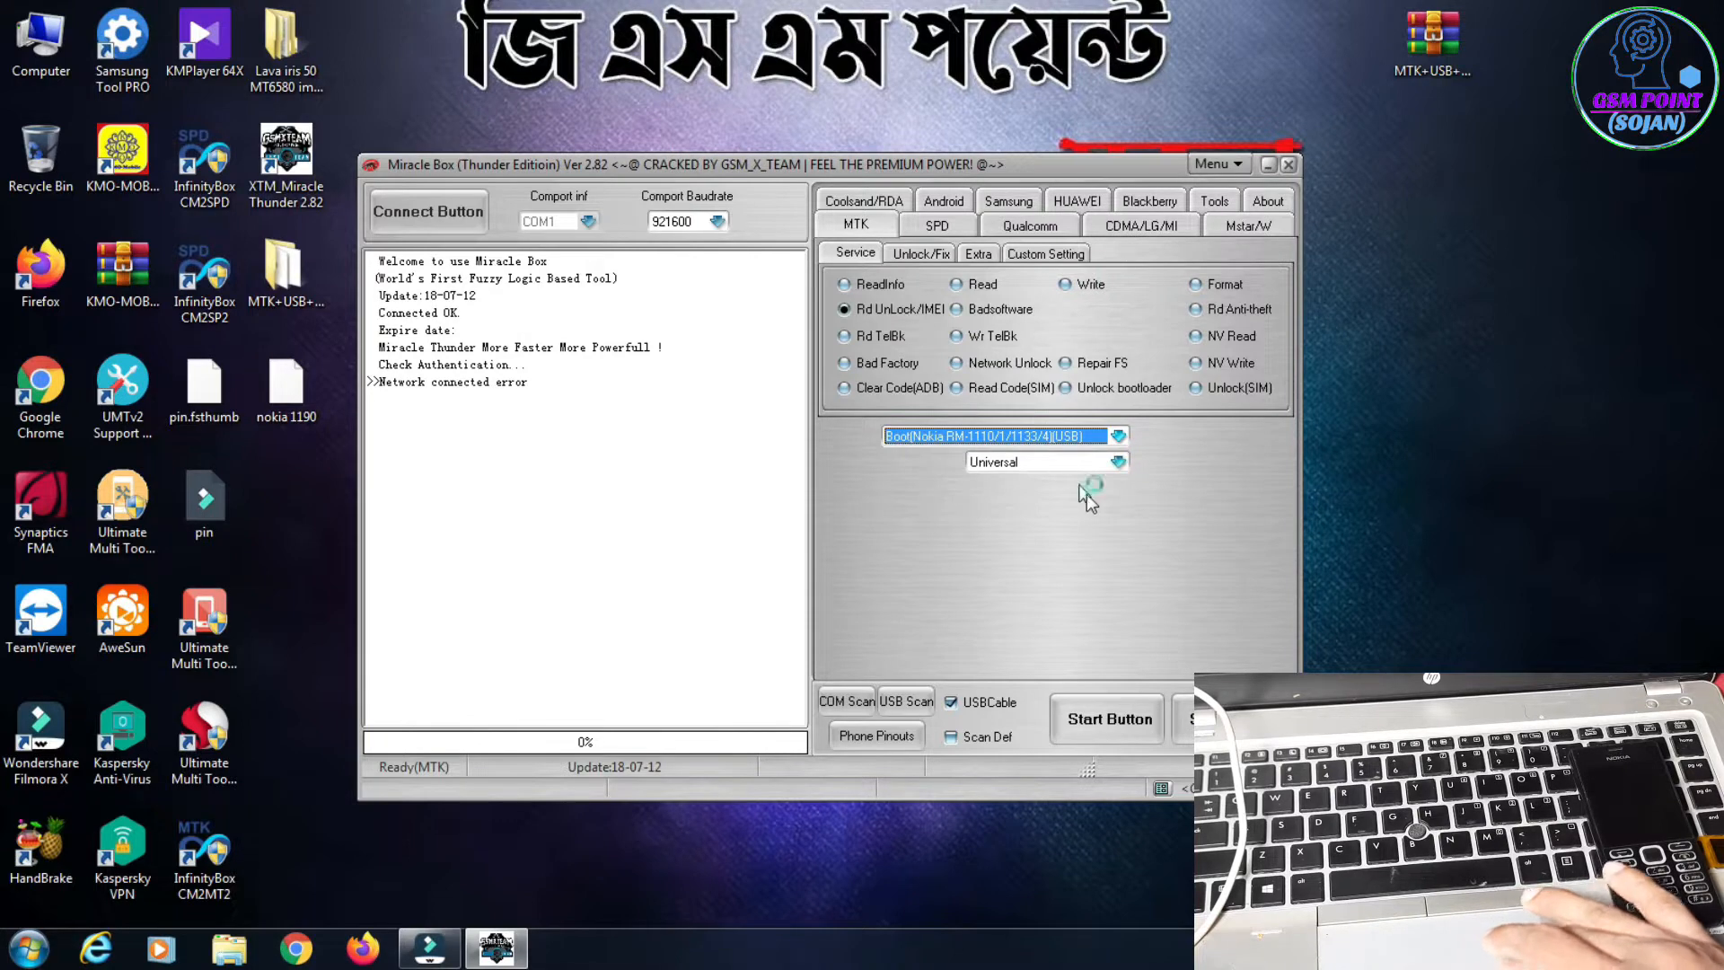
click(1107, 723)
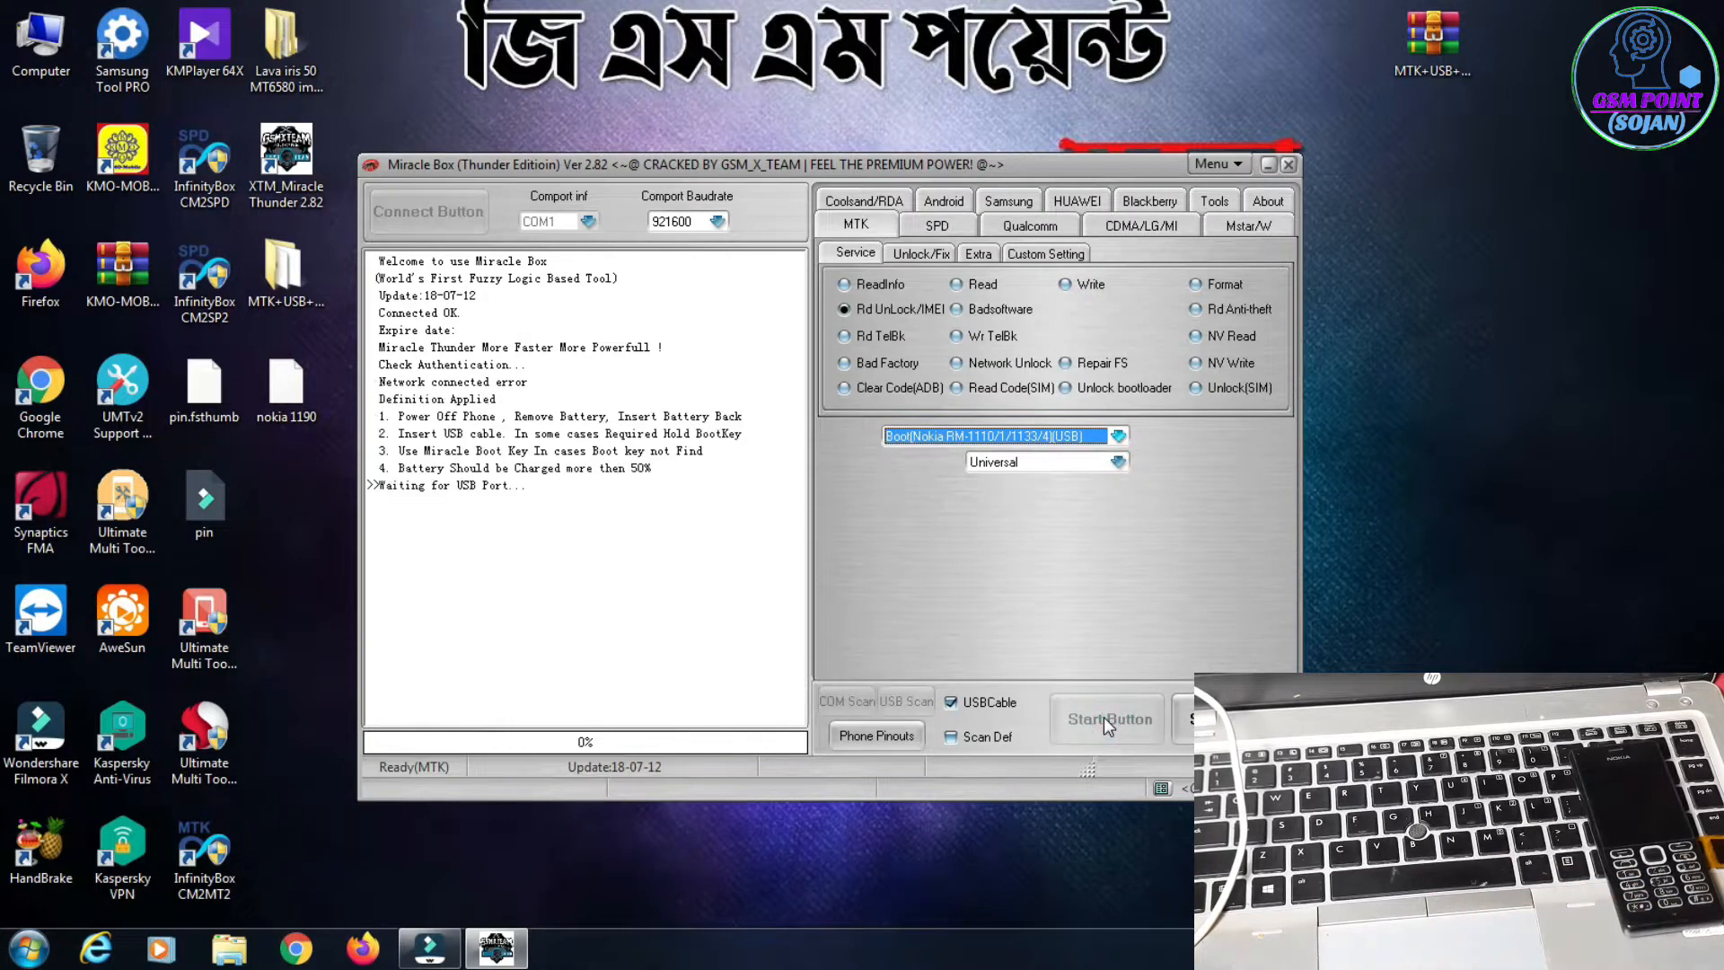
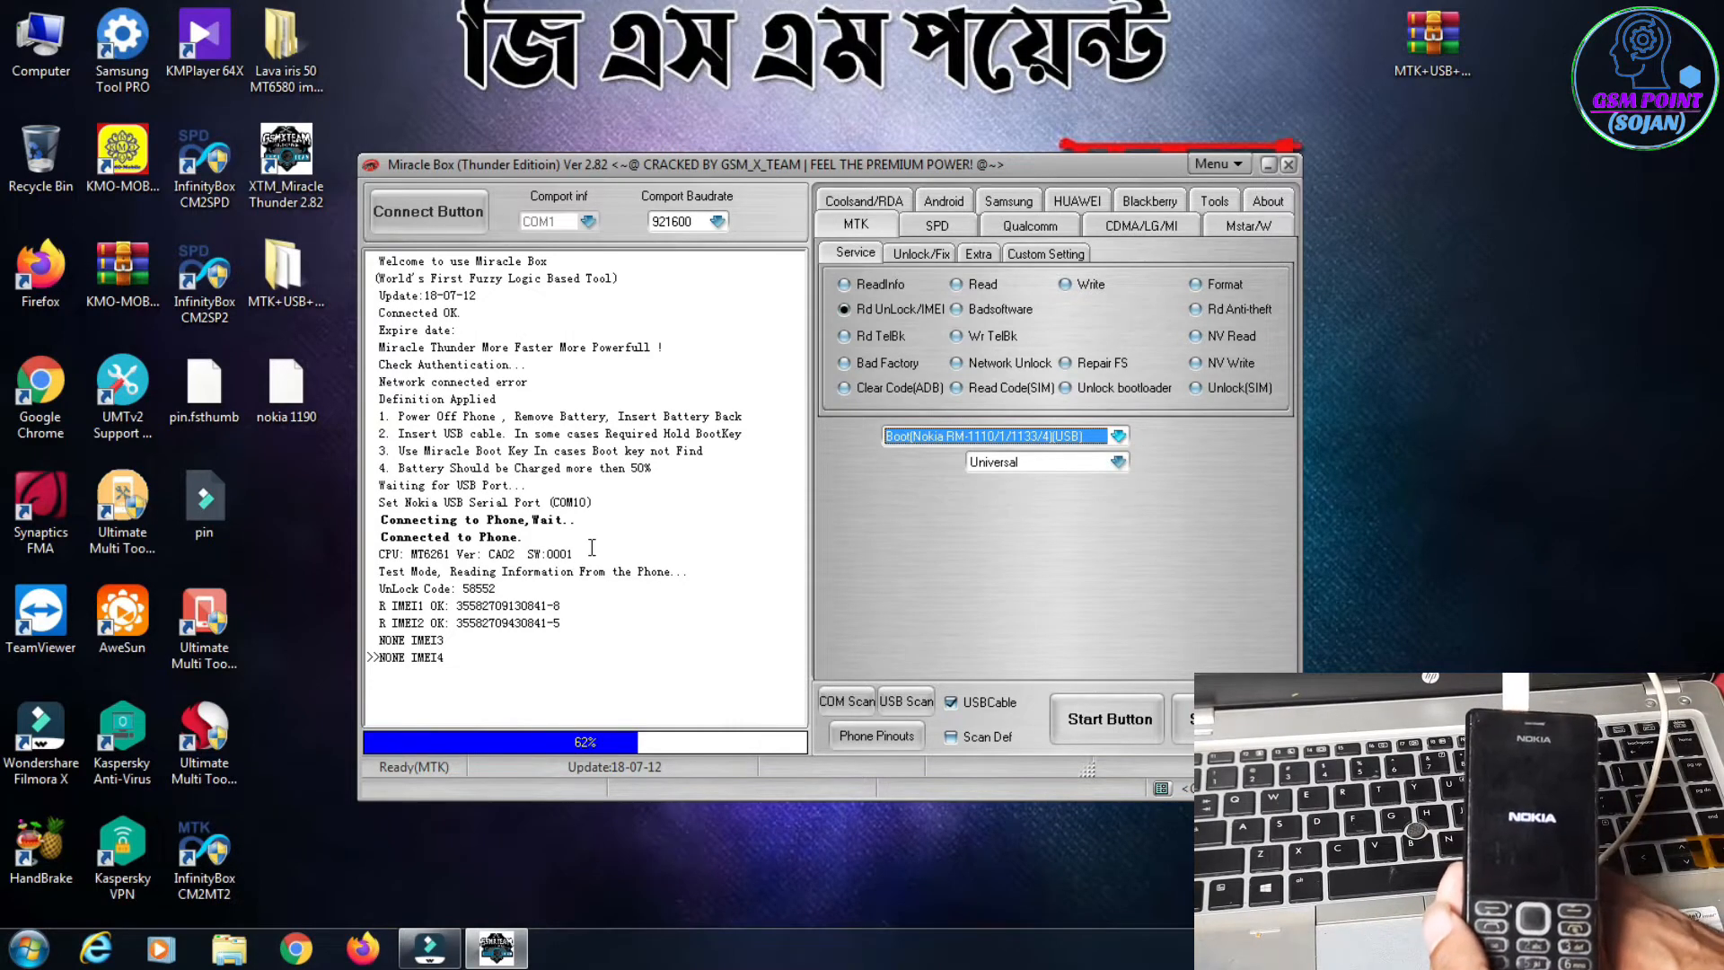
Step: Read the phone's unlock code in the operation log, marking its line
drag(520, 587, 458, 594)
click(473, 589)
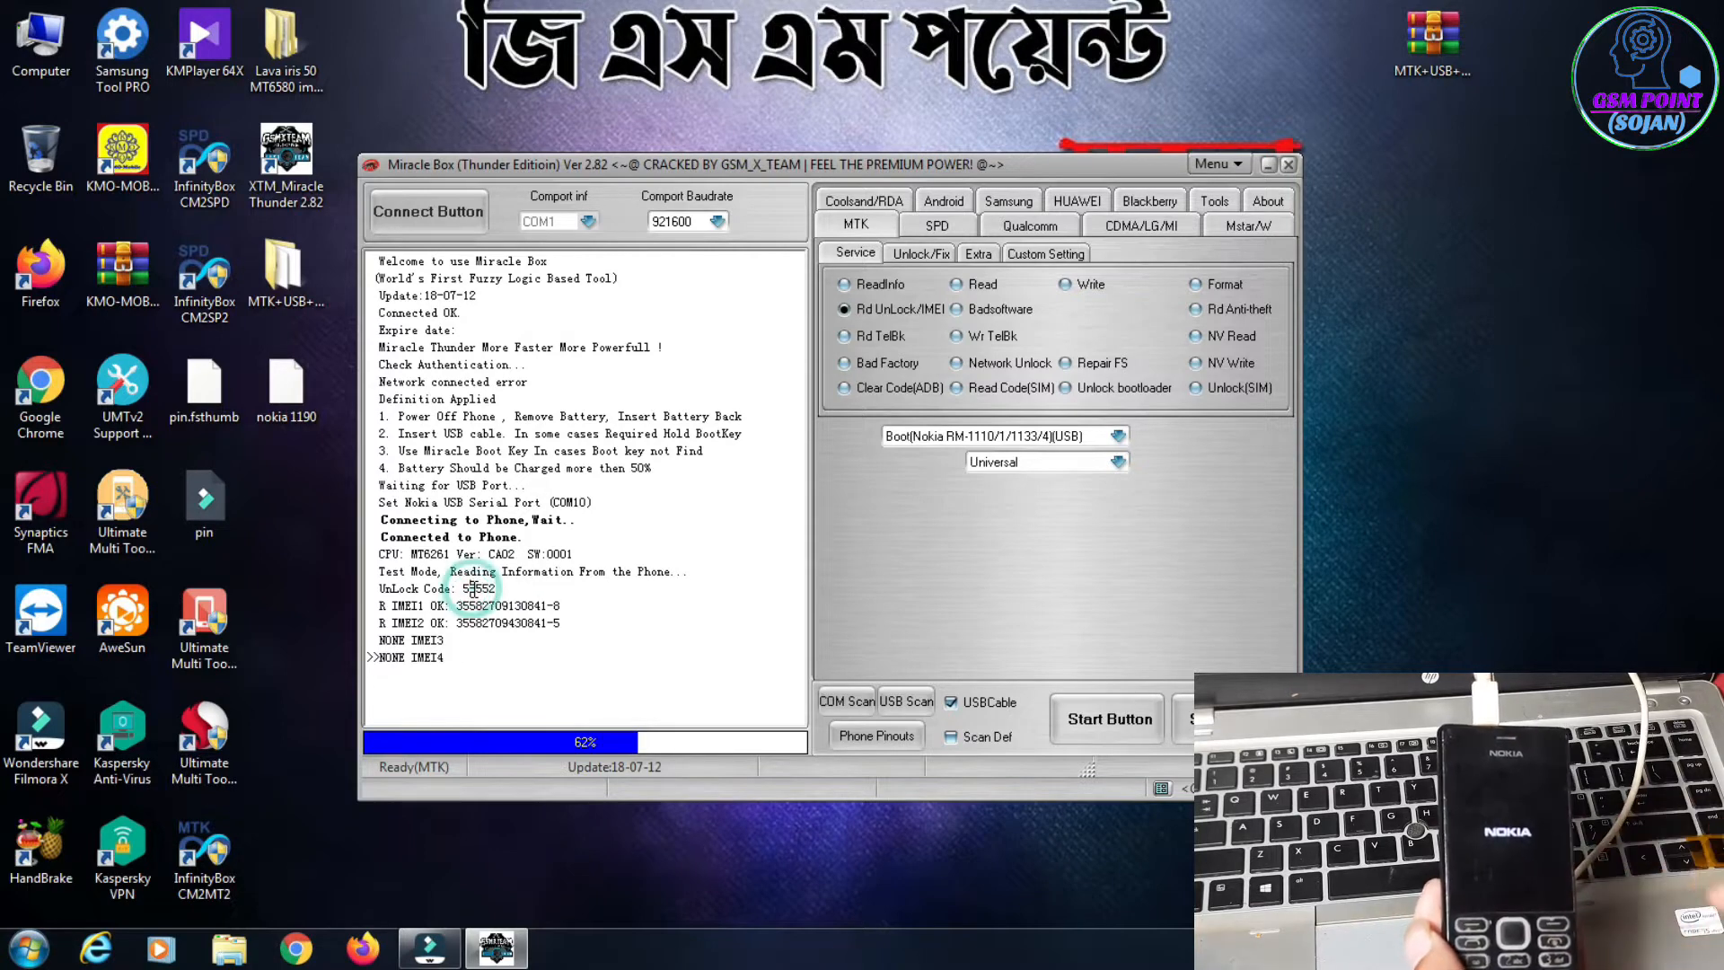
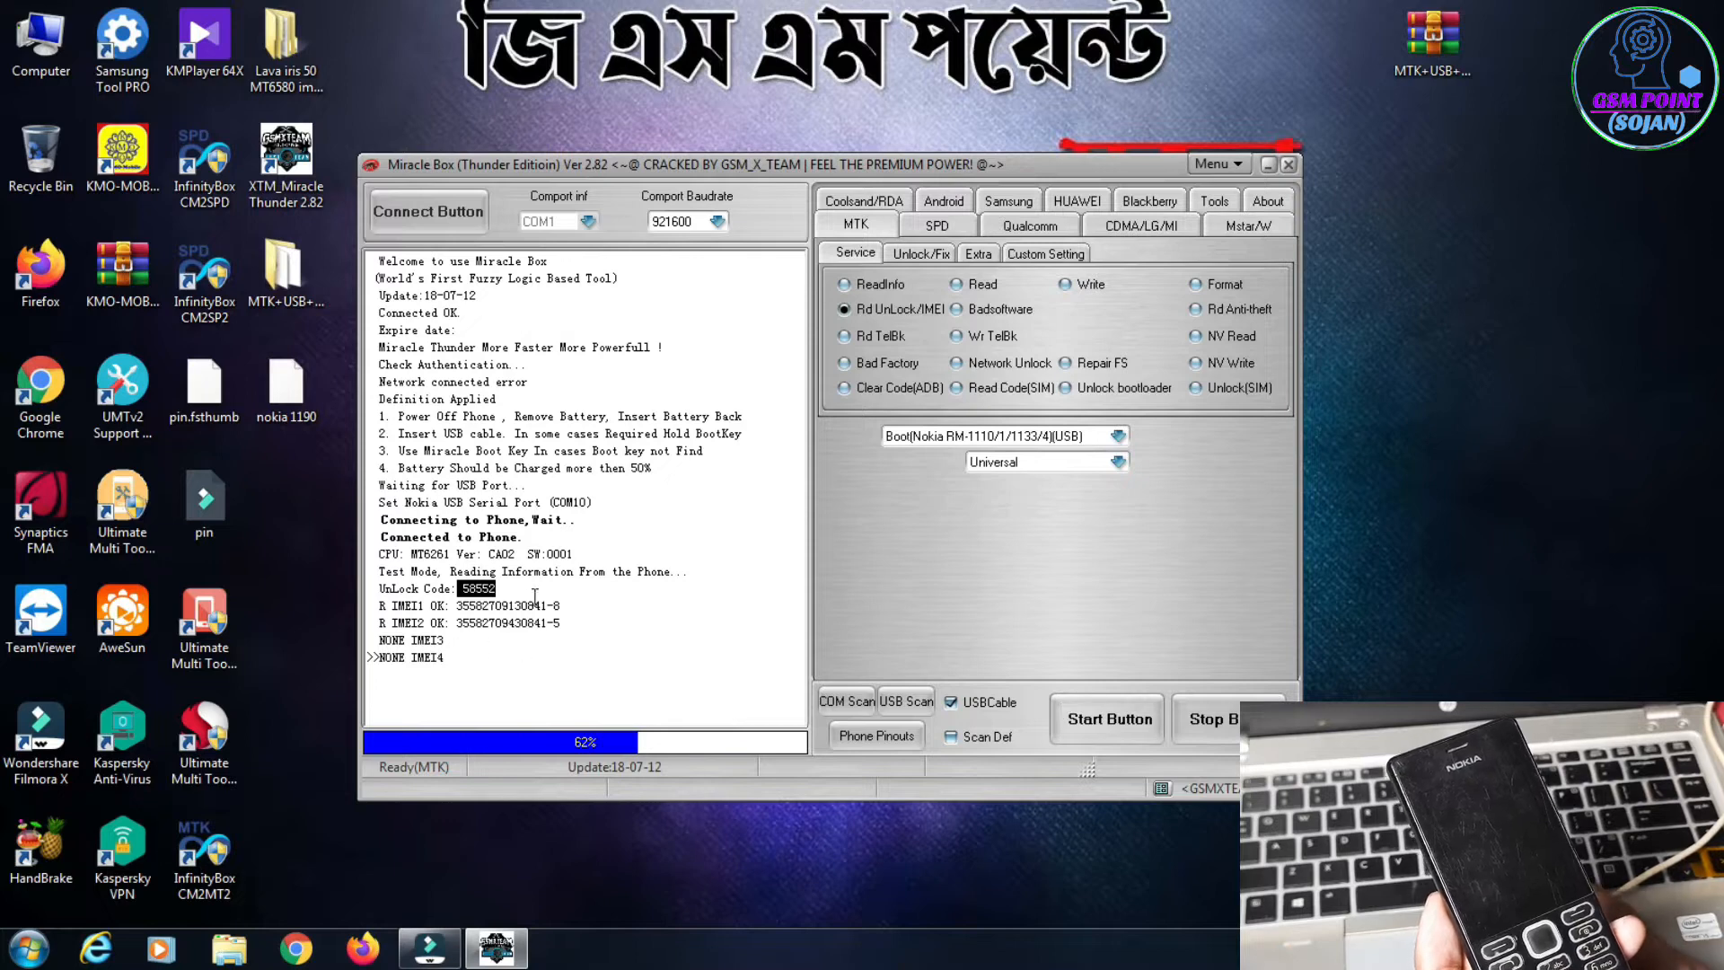
Step: Start the Format operation on the Nokia MTK phone with Safe Mode kept on, declining the flash backup
click(537, 594)
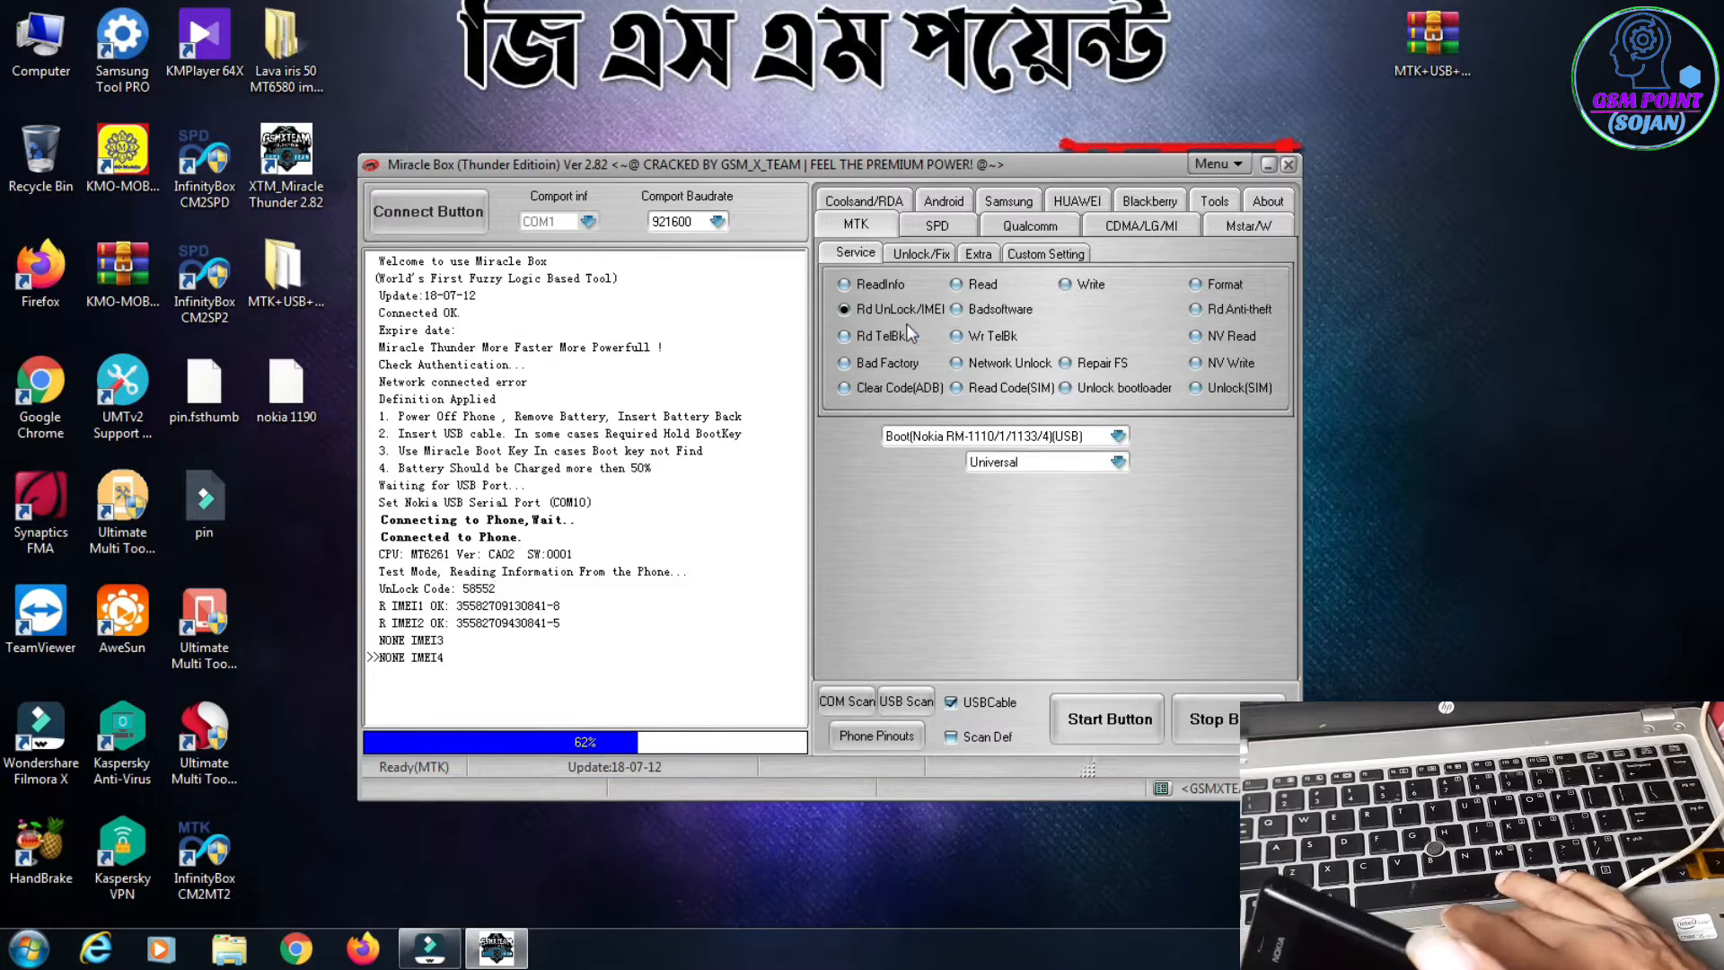
click(1214, 282)
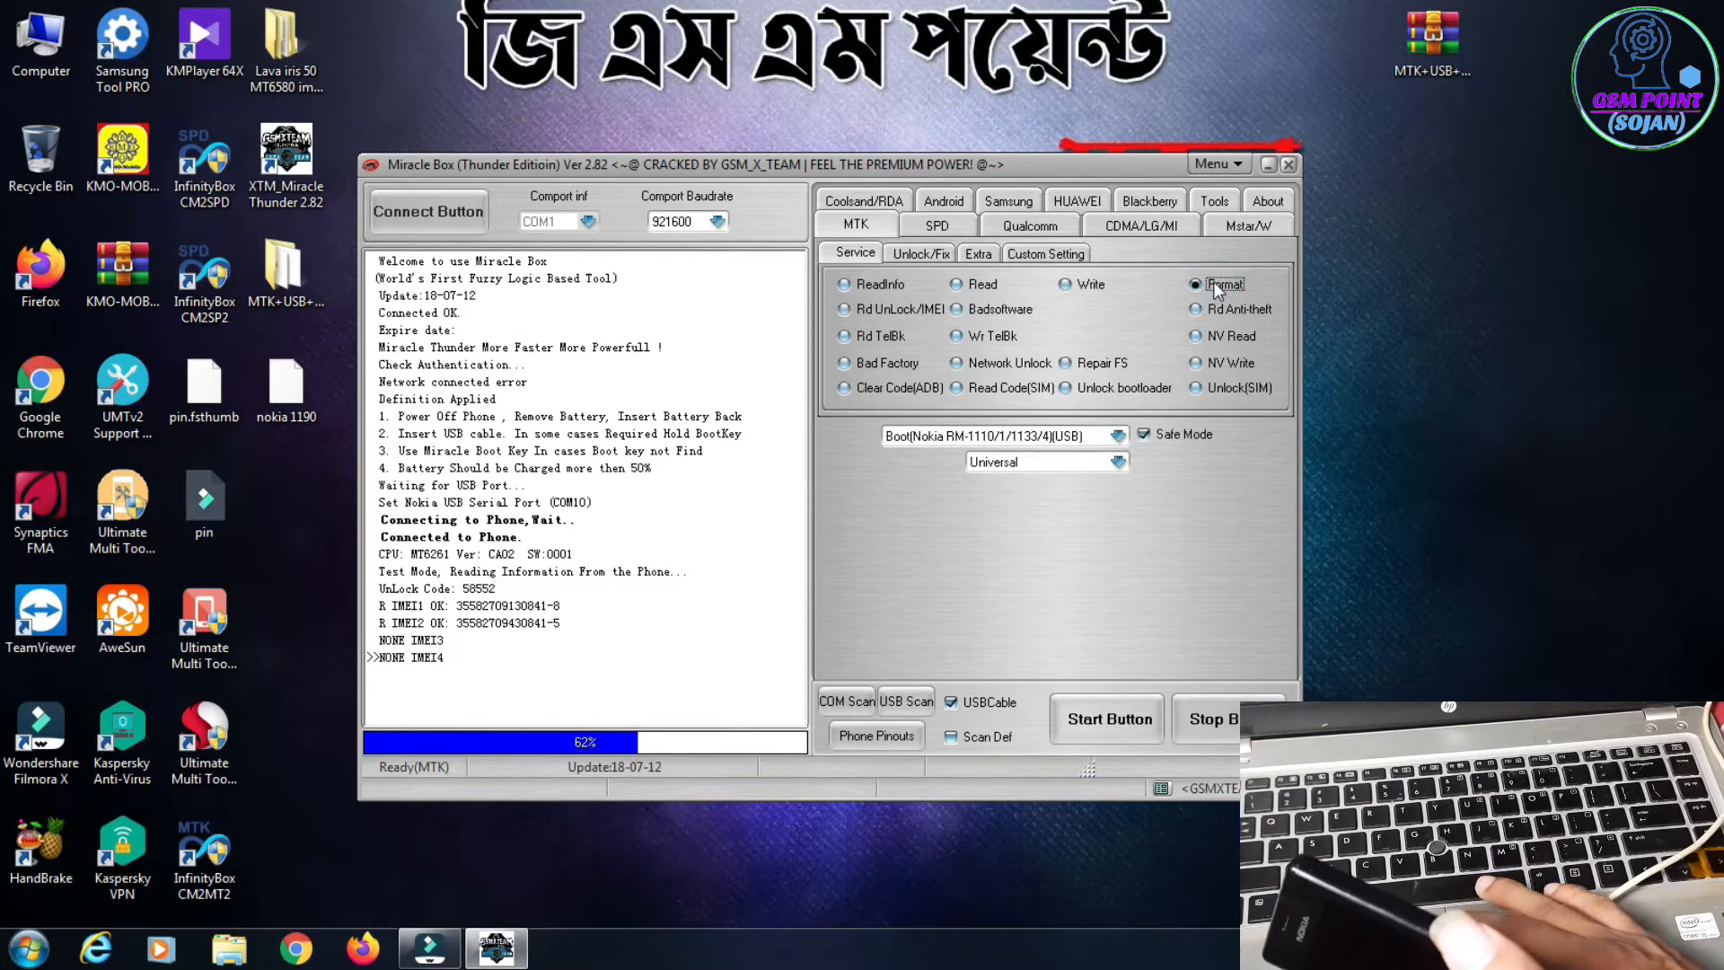
click(1102, 710)
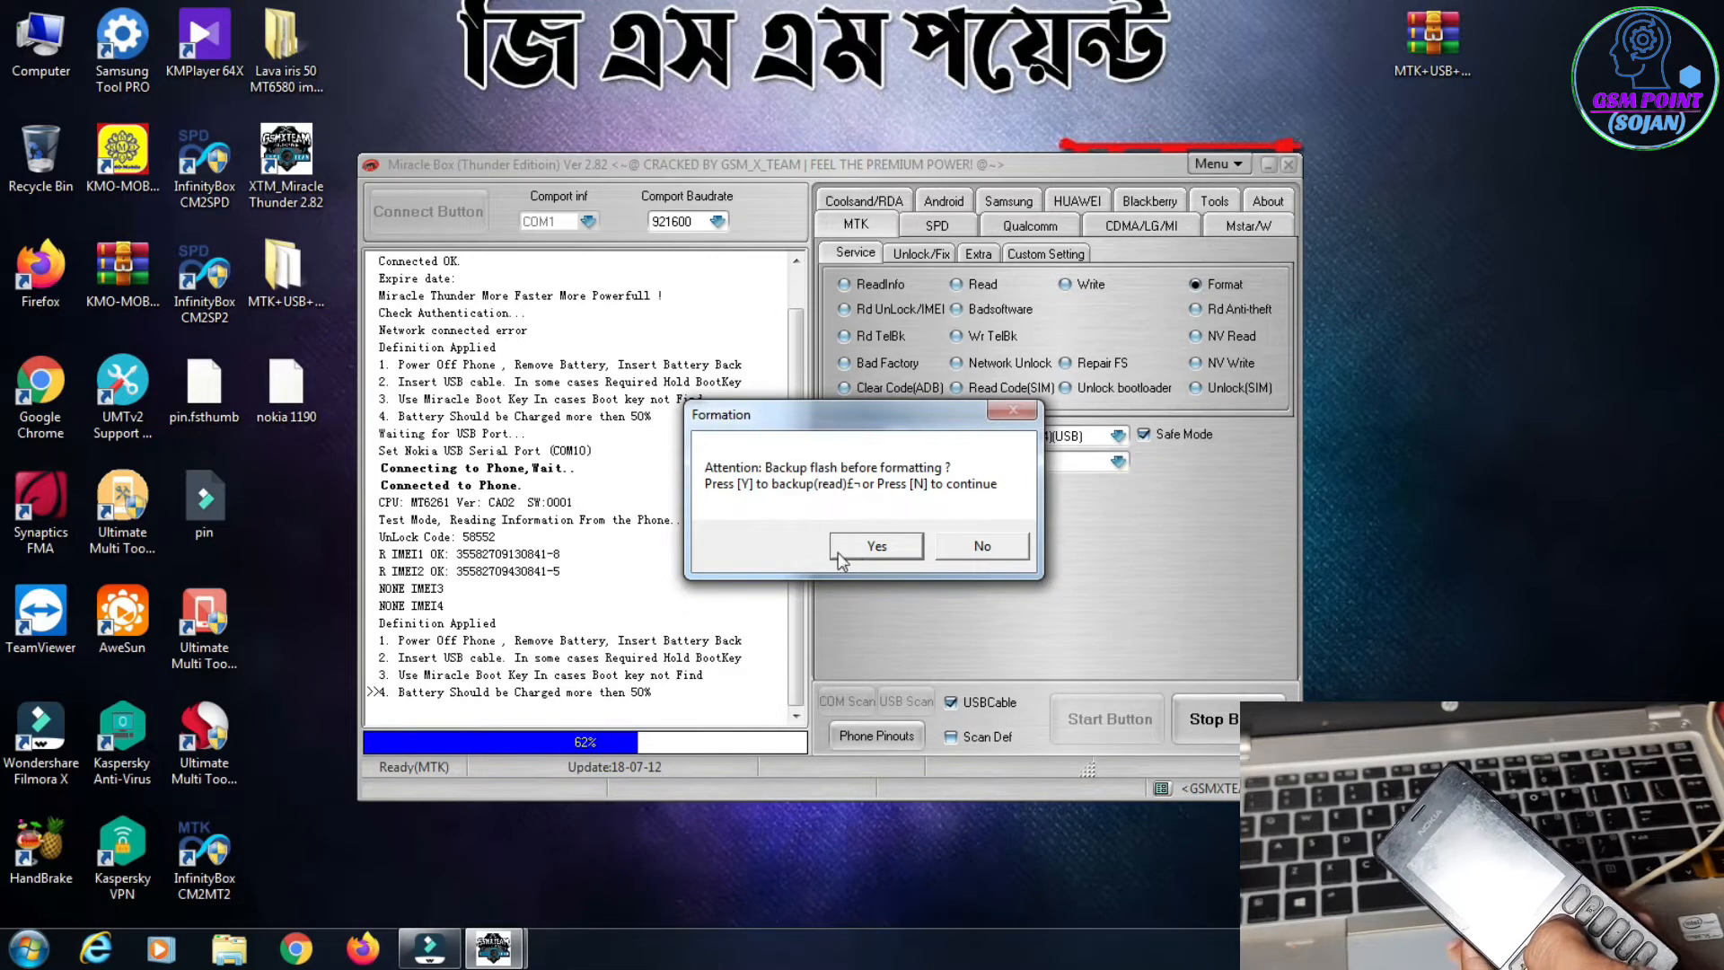
click(980, 547)
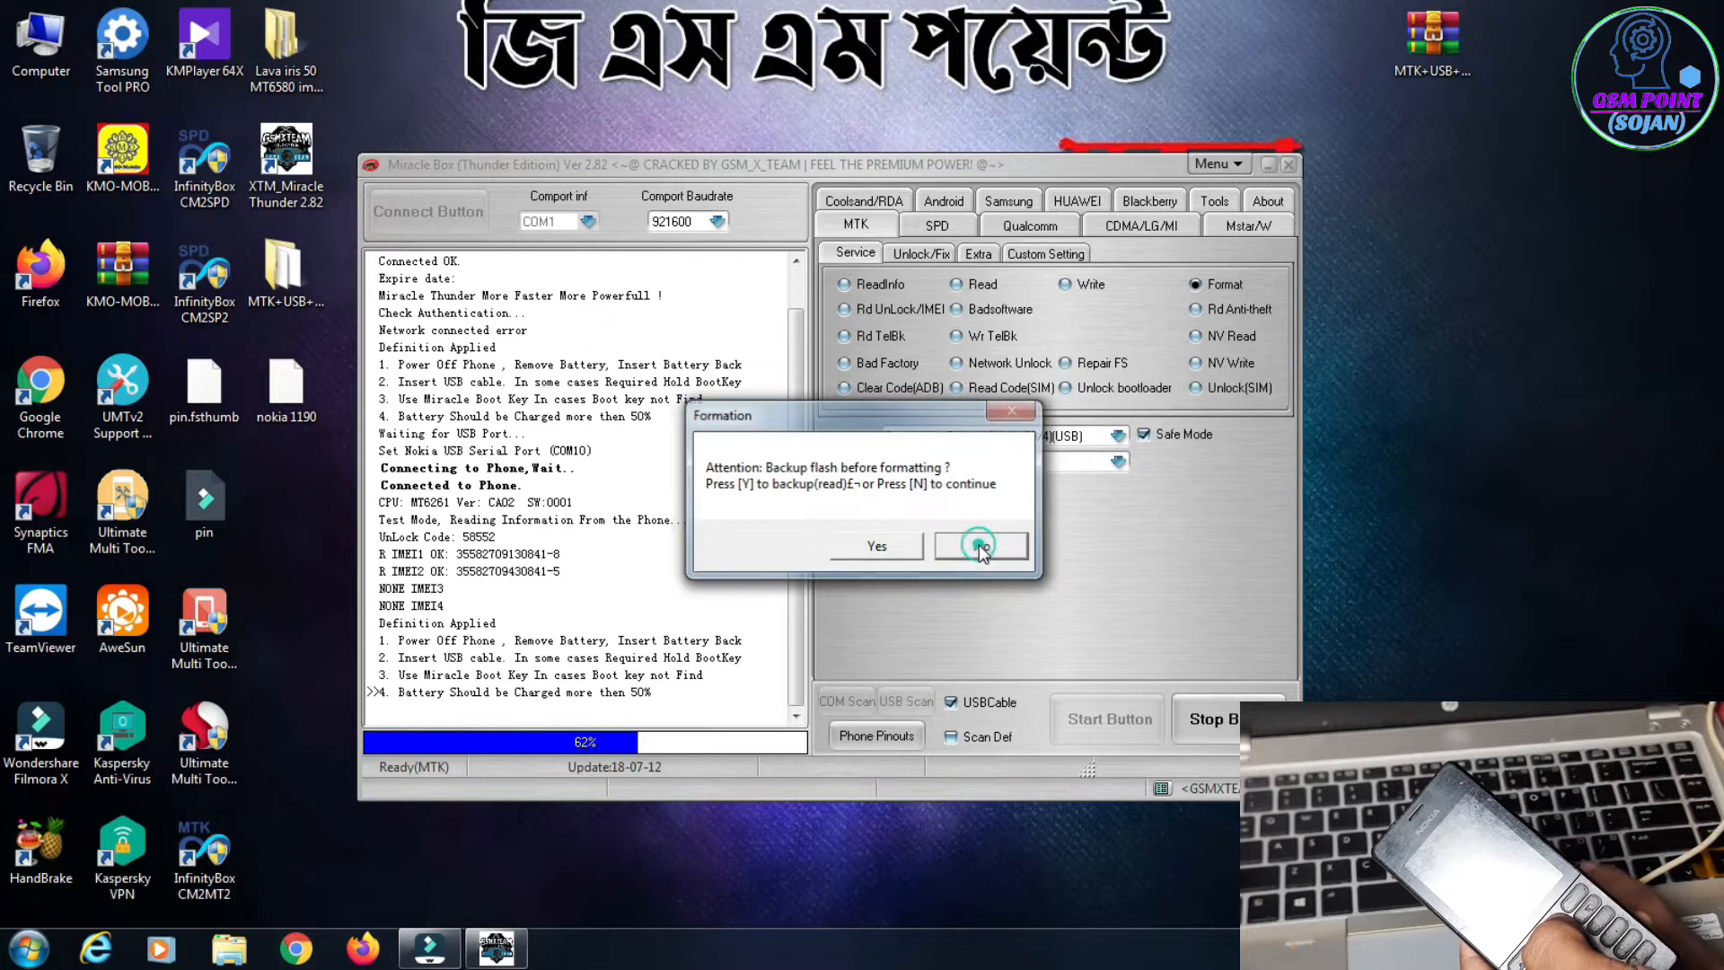